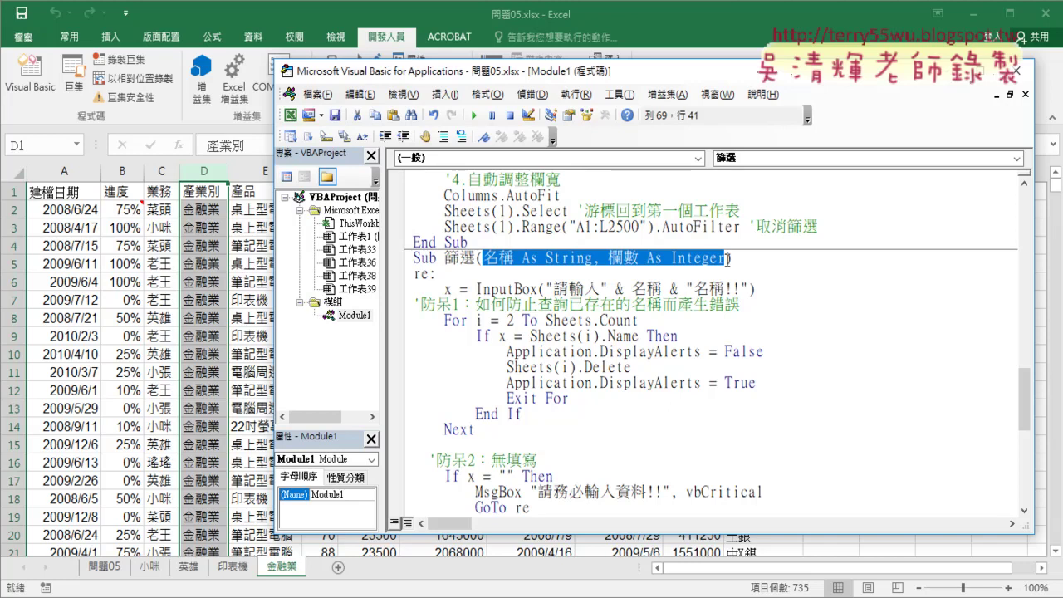
# - Create an empty Sub 篩選業務() after the previous End Sub by reusing the 'Sub 篩選' text
pyautogui.click(482, 241)
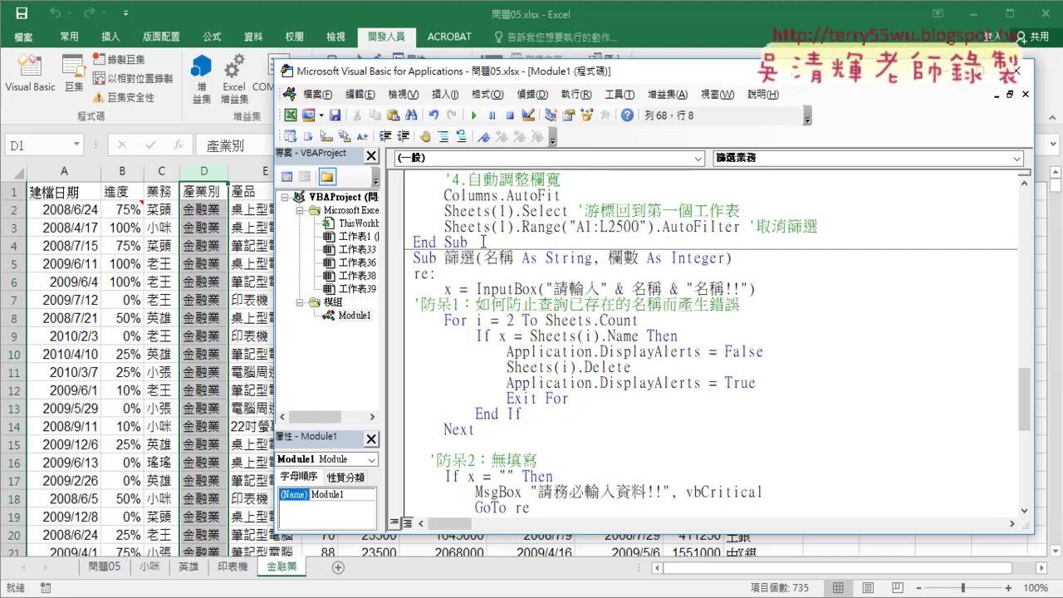
pyautogui.press('Return')
pyautogui.press('Return')
pyautogui.moveTo(413, 290)
pyautogui.mouseDown()
pyautogui.moveTo(475, 289)
pyautogui.moveTo(481, 259)
pyautogui.mouseUp()
pyautogui.write('Sub 篩選一')
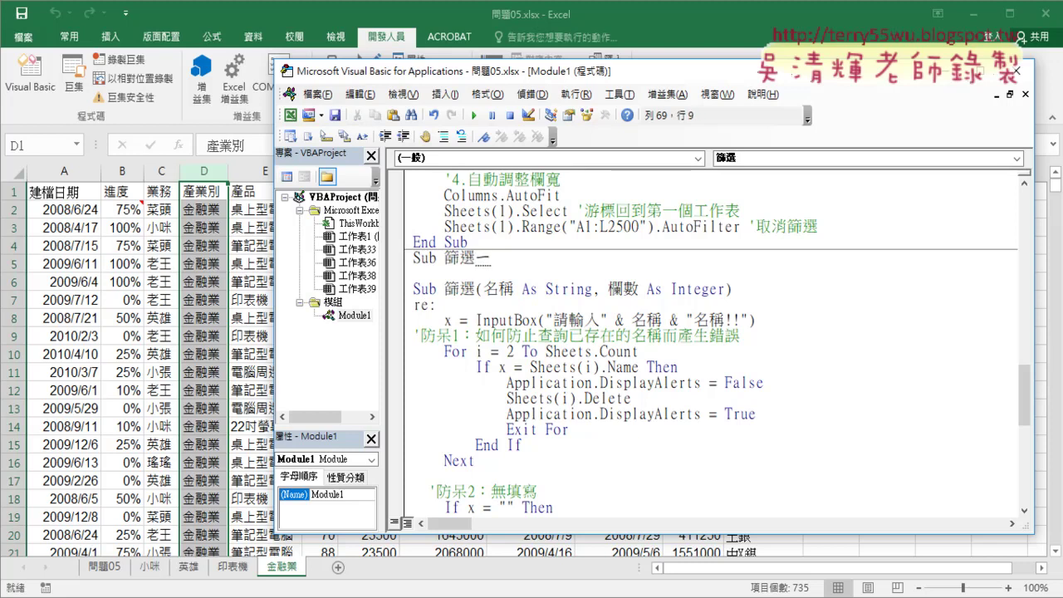
pyautogui.write('葉ㄨ務')
pyautogui.press('Return')
pyautogui.press('Return')
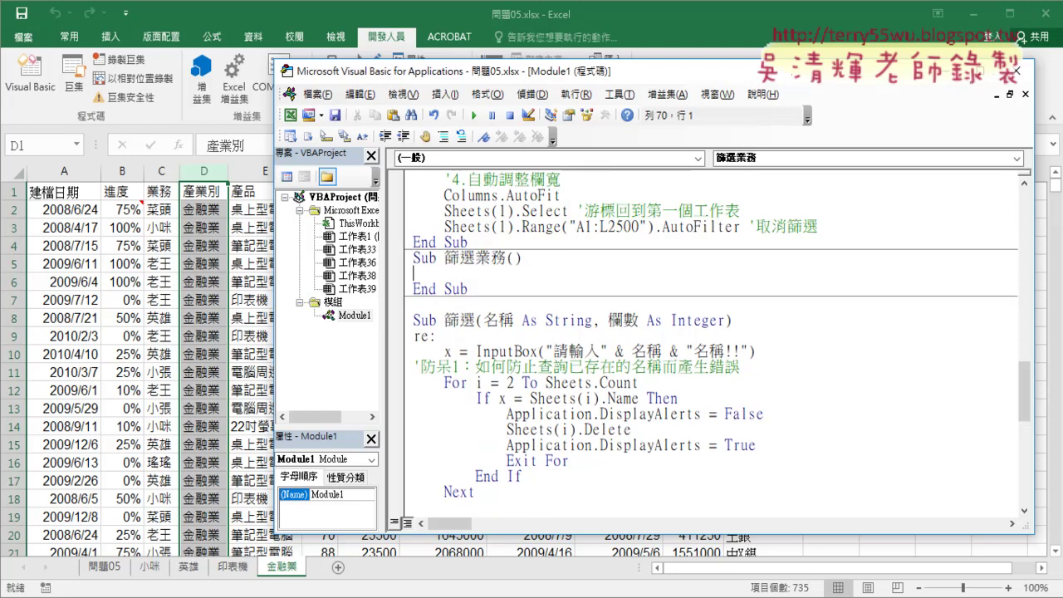
# - Add an indented 'call 篩選' line inside Sub 篩選業務, copying the 篩選 name from its header
pyautogui.click(445, 93)
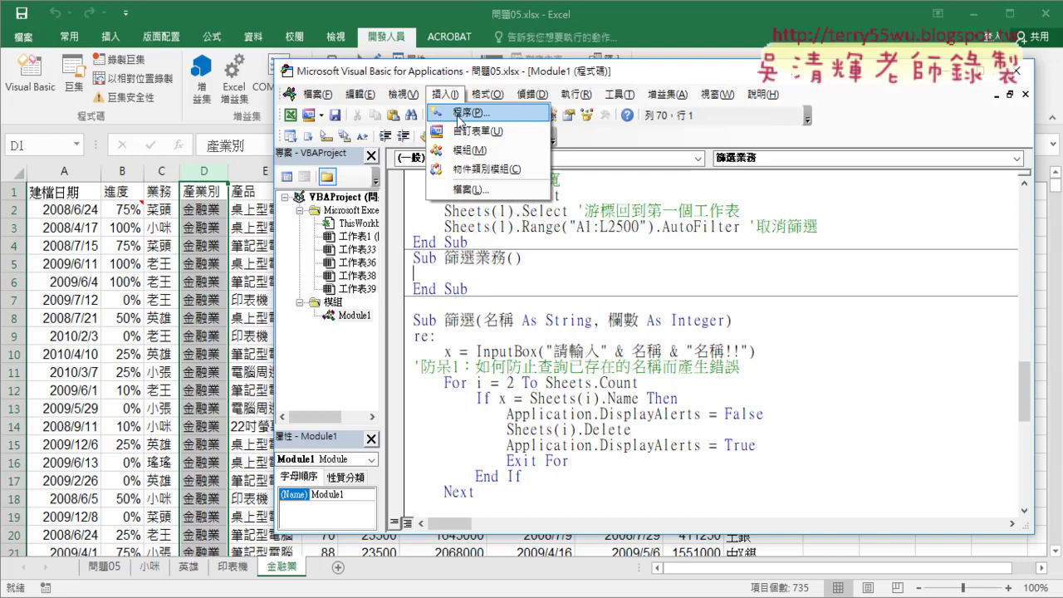
pyautogui.click(550, 249)
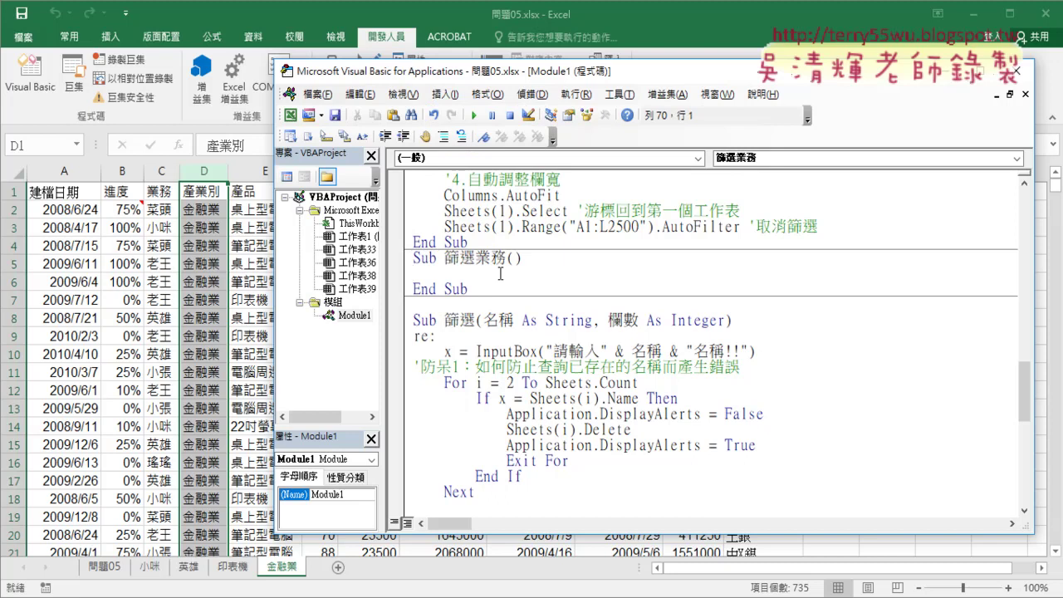
pyautogui.press('Tab')
pyautogui.write('ca')
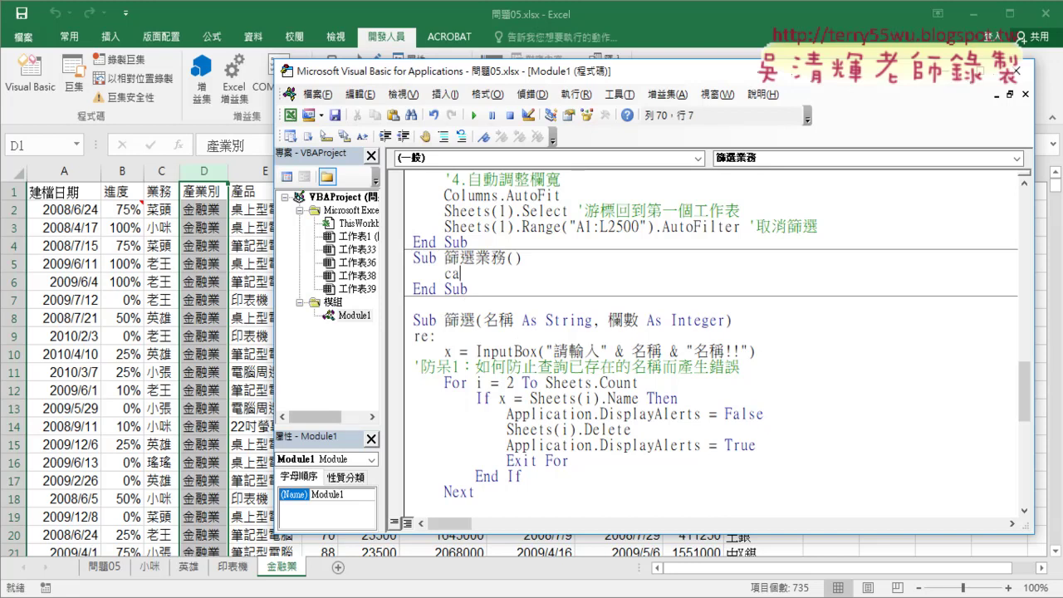
pyautogui.write('ll')
pyautogui.click(470, 325)
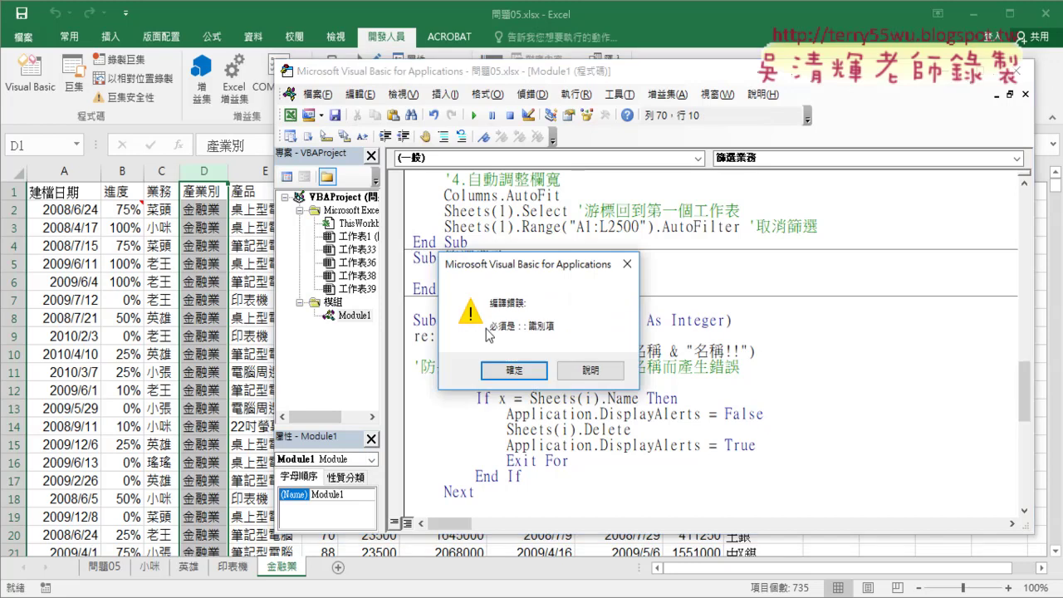
pyautogui.click(503, 373)
pyautogui.doubleClick(470, 319)
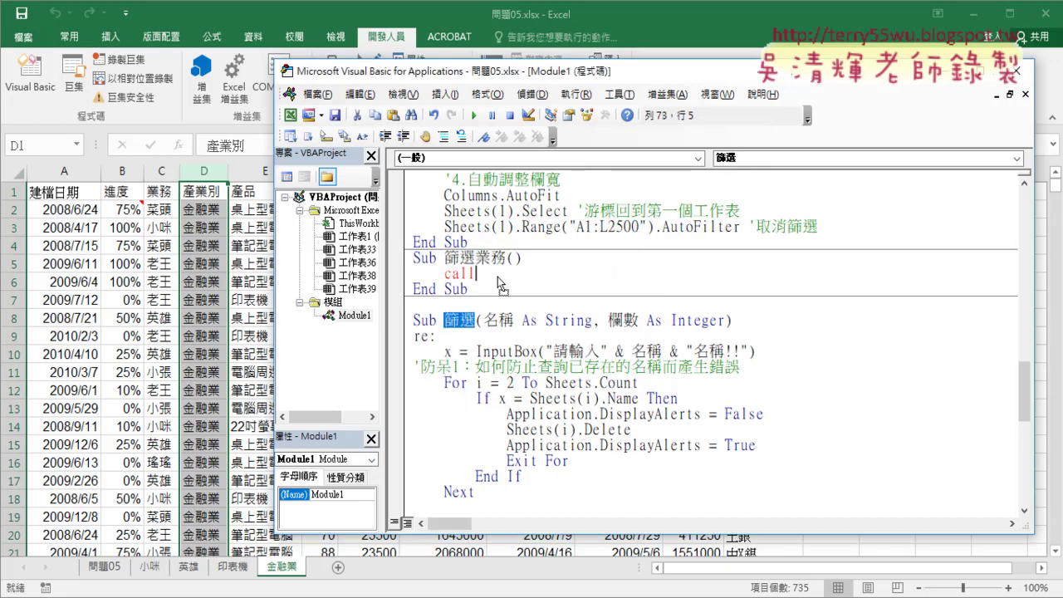
pyautogui.hotkey('ctrl', 'c')
pyautogui.click(498, 274)
pyautogui.hotkey('ctrl', 'v')
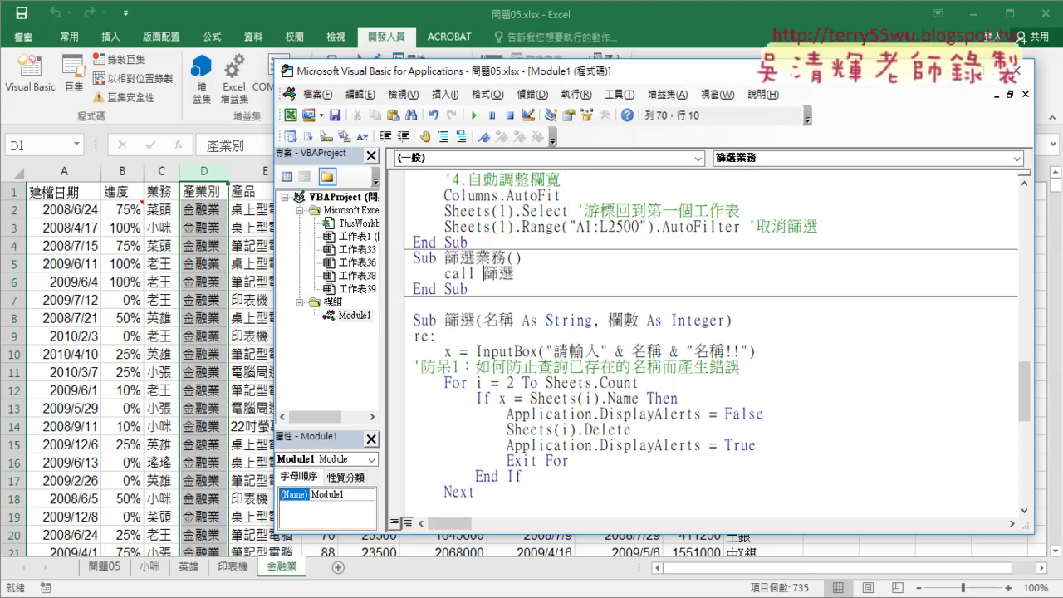
# - Complete the line as Call 篩選("業務", 3), reusing 業務 from the sub name
pyautogui.write('(')
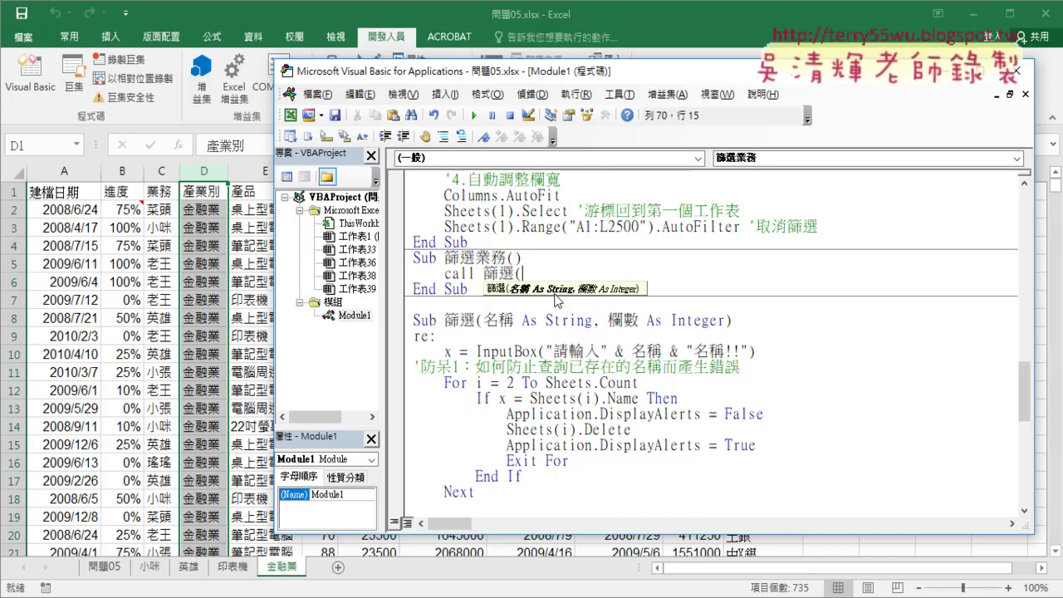
pyautogui.write('"')
pyautogui.click(503, 256)
pyautogui.click(515, 371)
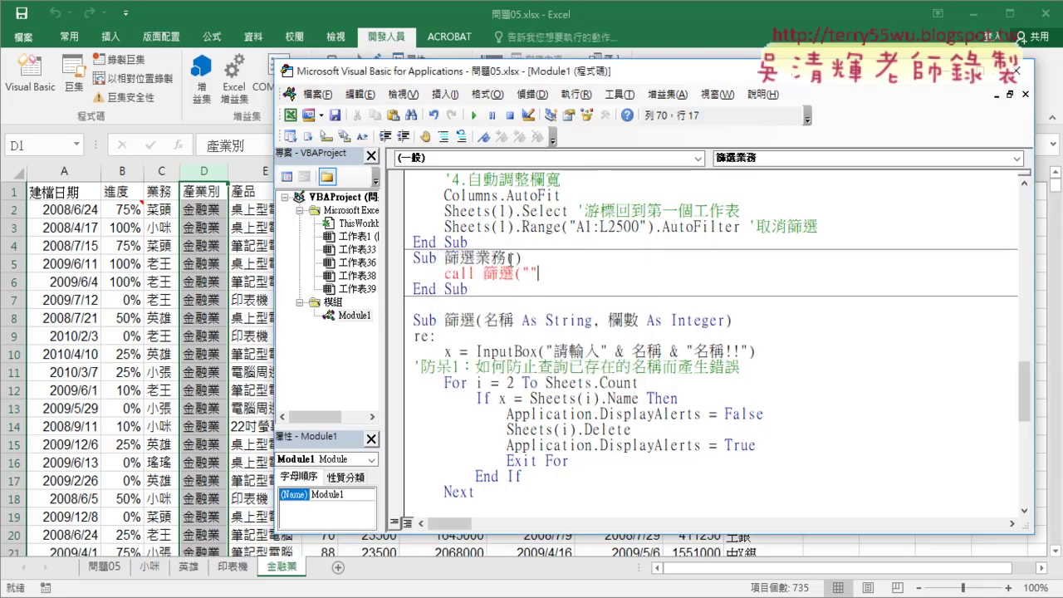
pyautogui.moveTo(508, 259); pyautogui.dragTo(477, 259)
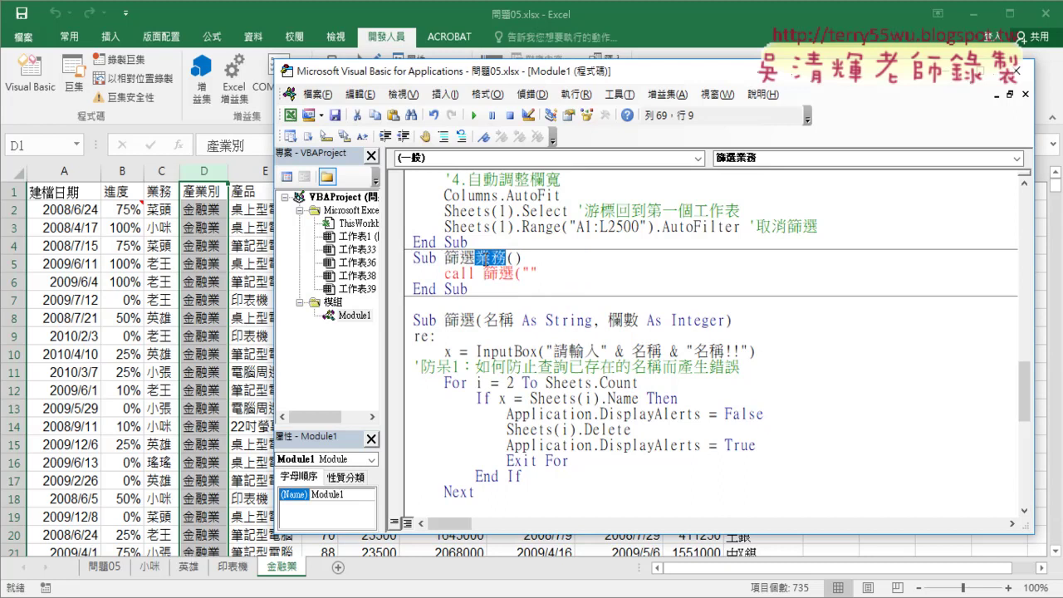
pyautogui.hotkey('ctrl', 'c')
pyautogui.click(533, 273)
pyautogui.hotkey('ctrl', 'v')
pyautogui.write('"')
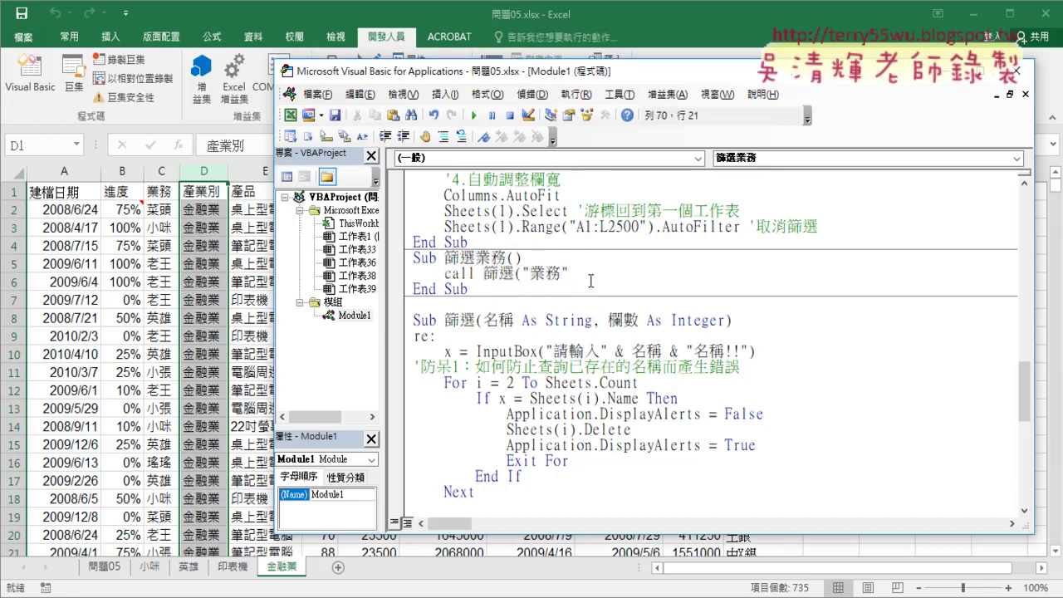
pyautogui.write(',')
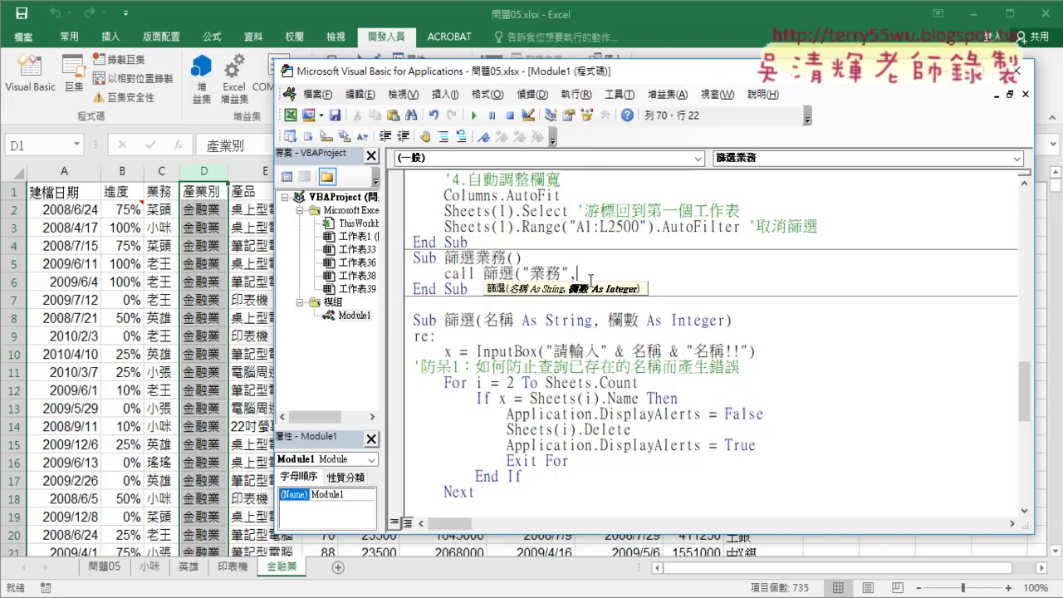
pyautogui.write('3')
pyautogui.write(')')
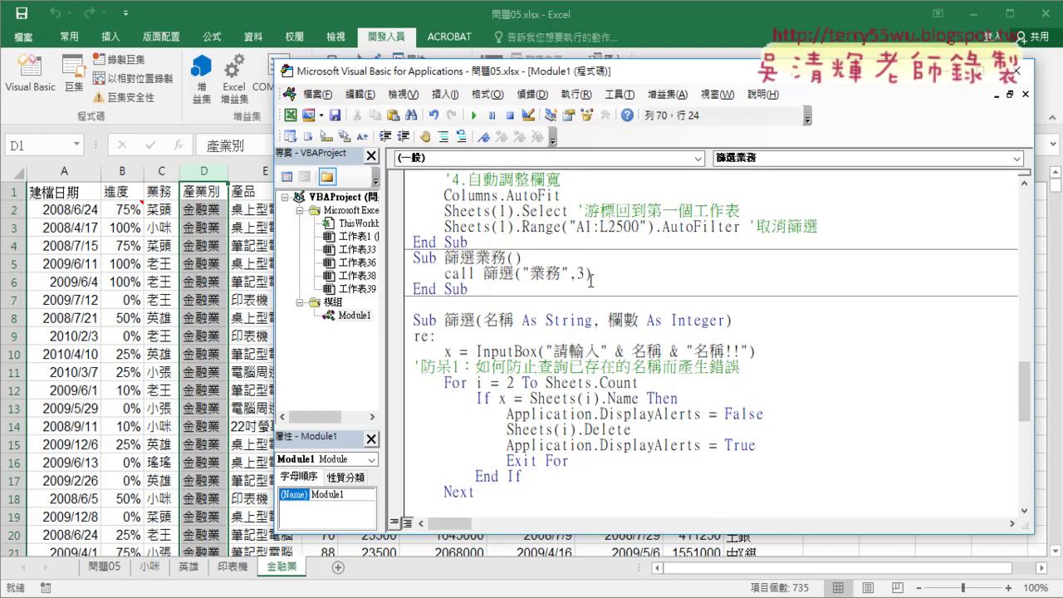
pyautogui.click(609, 333)
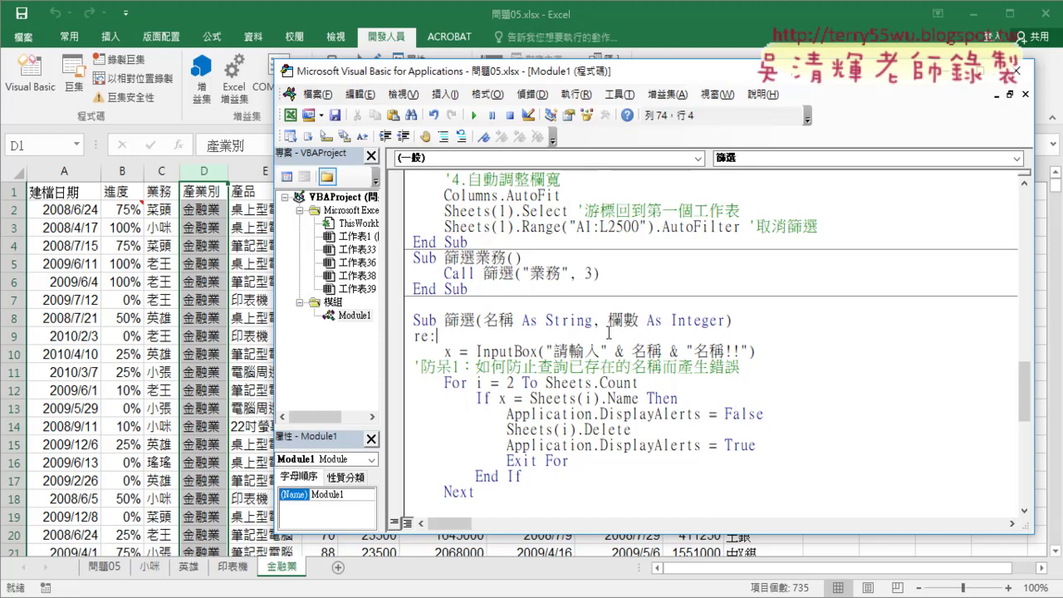
# - Duplicate the whole 篩選業務 wrapper sub directly below it
pyautogui.moveTo(469, 289); pyautogui.dragTo(413, 258)
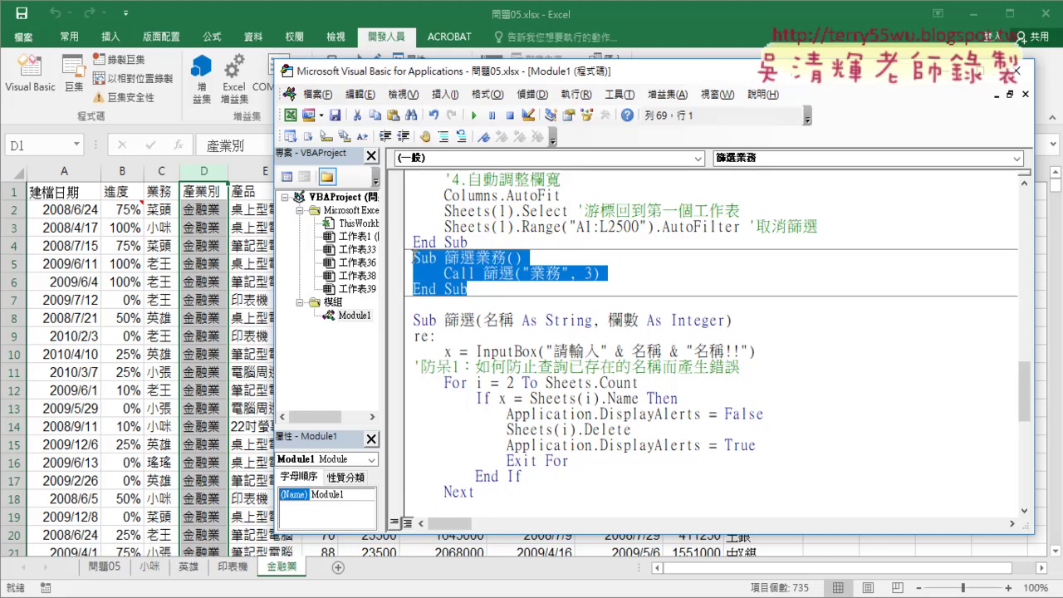
pyautogui.rightClick(436, 283)
pyautogui.click(469, 303)
pyautogui.click(431, 302)
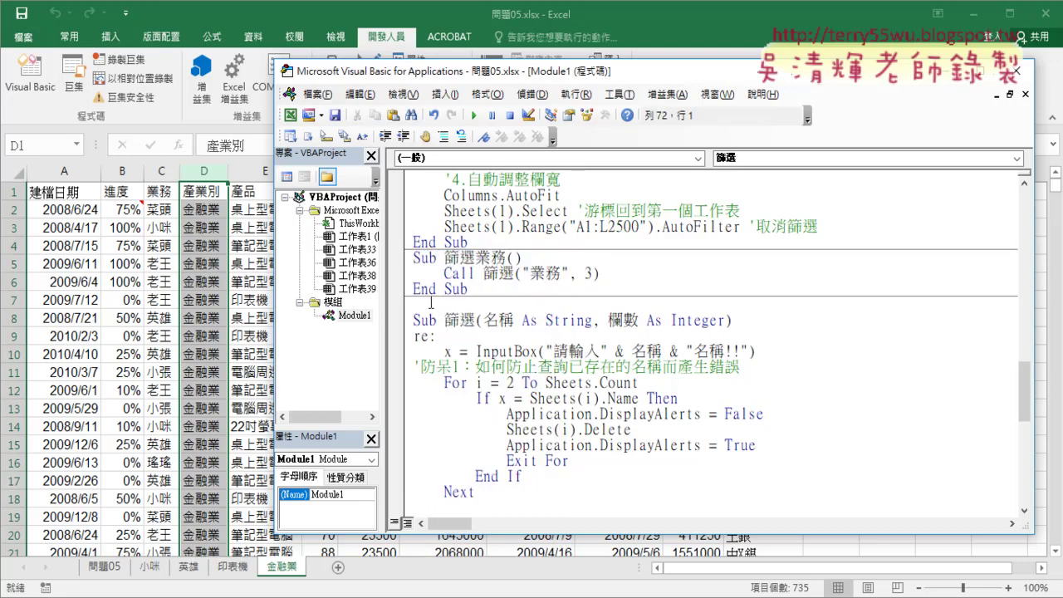
pyautogui.hotkey('ctrl', 'v')
# - Turn the copy into Sub 篩選產業別 with Call 篩選("產業別", 4), using 產業別 from the D1 header
pyautogui.click(203, 191)
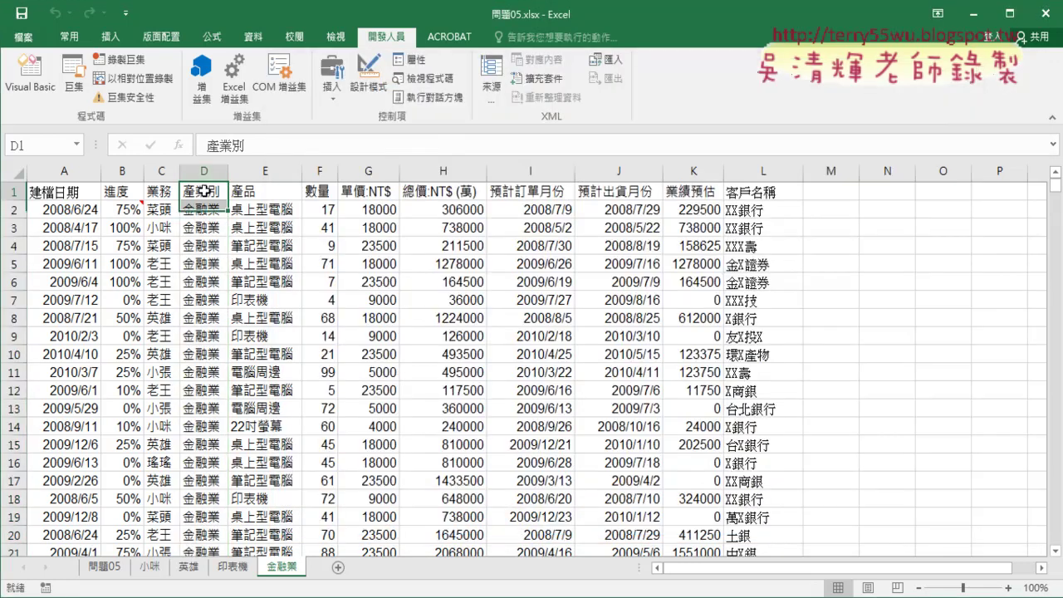
pyautogui.moveTo(243, 145); pyautogui.dragTo(205, 145)
pyautogui.rightClick(205, 145)
pyautogui.click(253, 173)
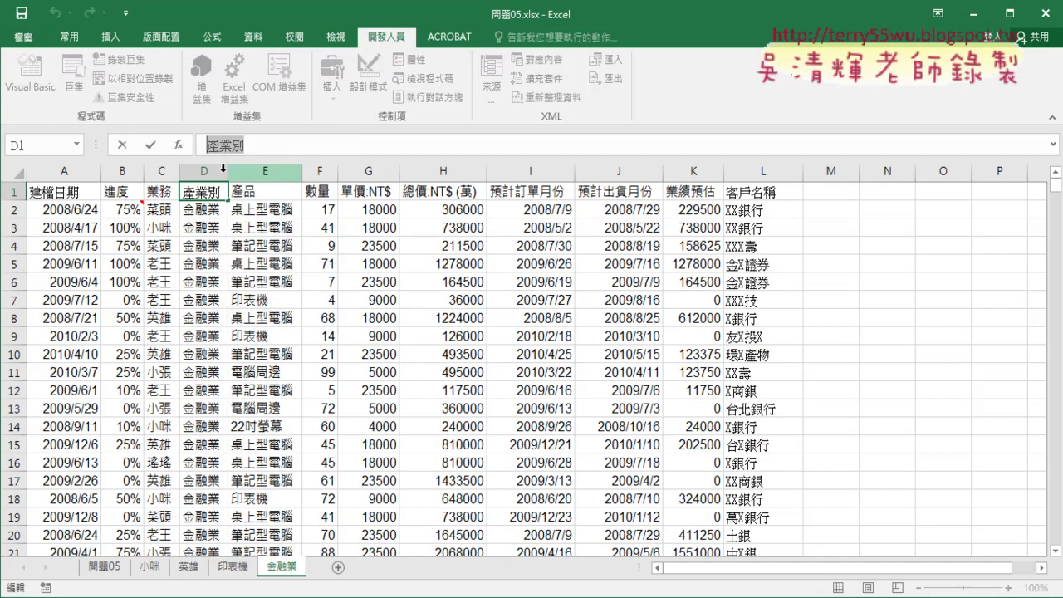
pyautogui.click(162, 245)
pyautogui.click(30, 73)
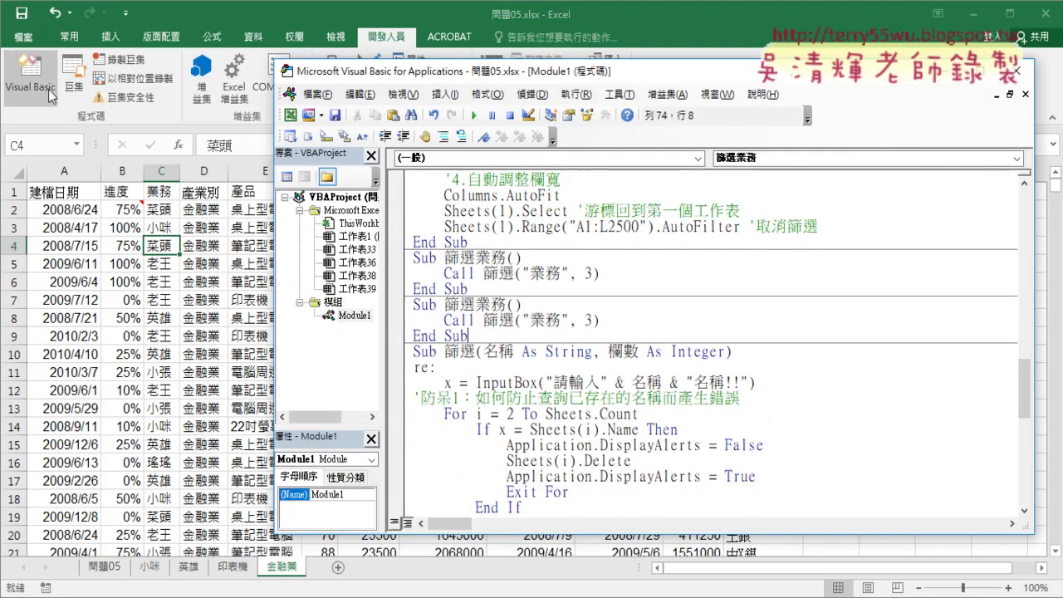
pyautogui.moveTo(482, 305); pyautogui.dragTo(562, 320)
pyautogui.hotkey('ctrl', 'v')
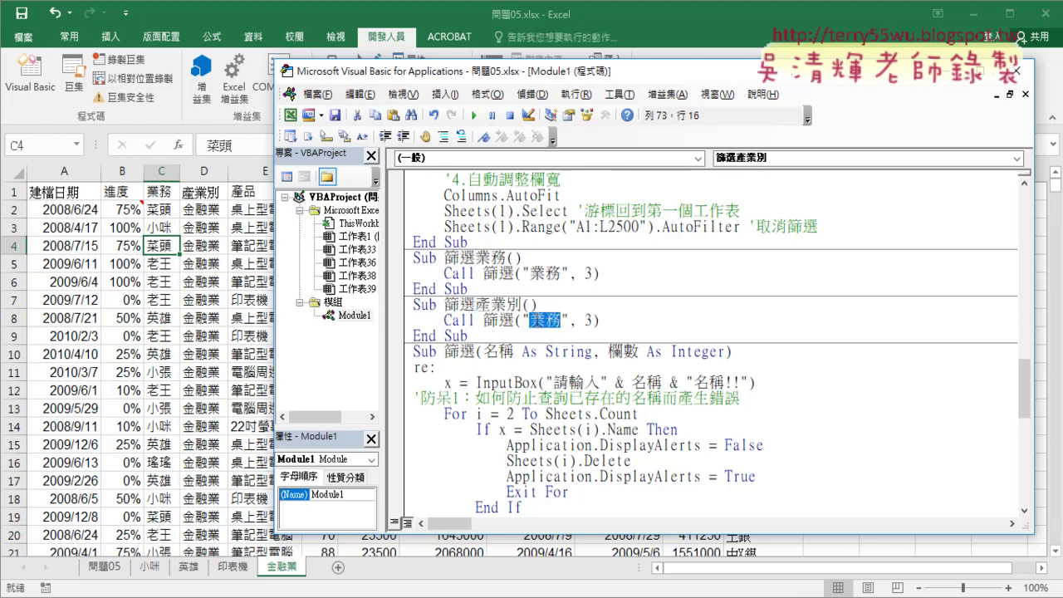
pyautogui.hotkey('ctrl', 'v')
pyautogui.doubleClick(607, 320)
pyautogui.write('4')
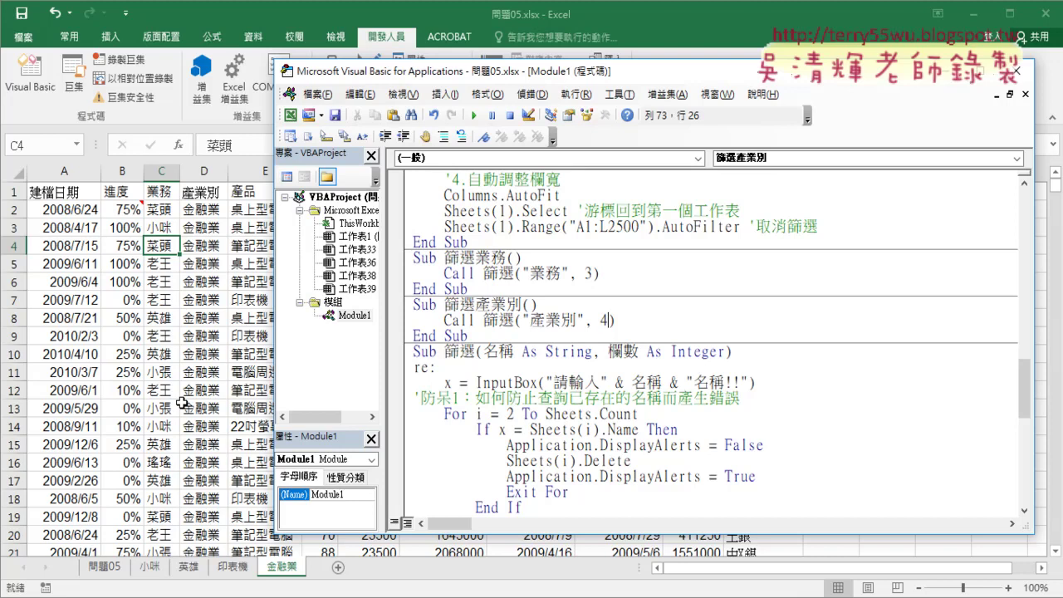
# - On sheet 問題05, pick 篩選產業別 as the macro for the industry filter button
pyautogui.click(181, 403)
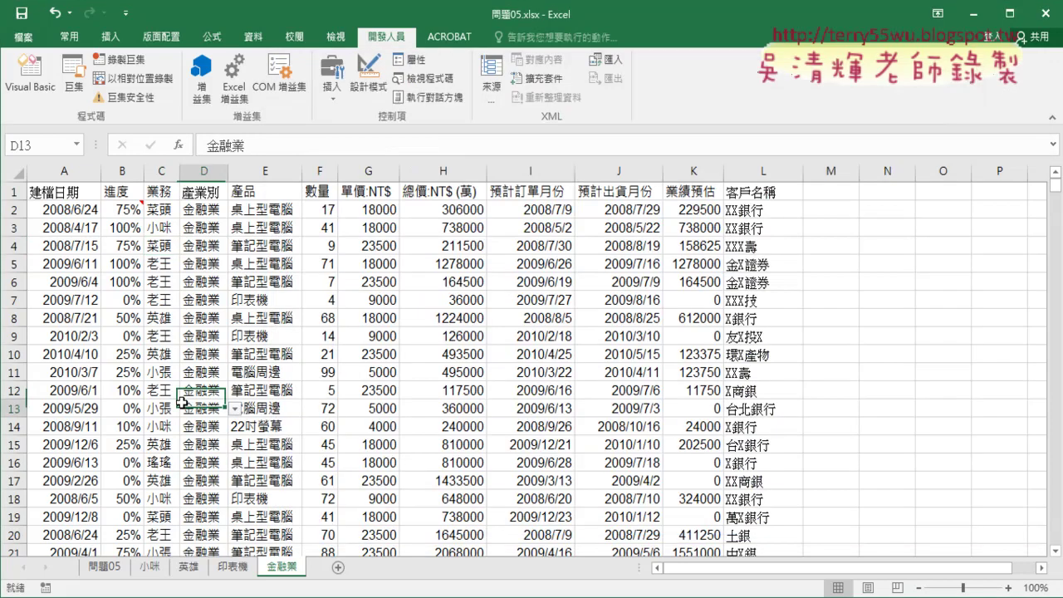
pyautogui.click(116, 567)
pyautogui.rightClick(867, 290)
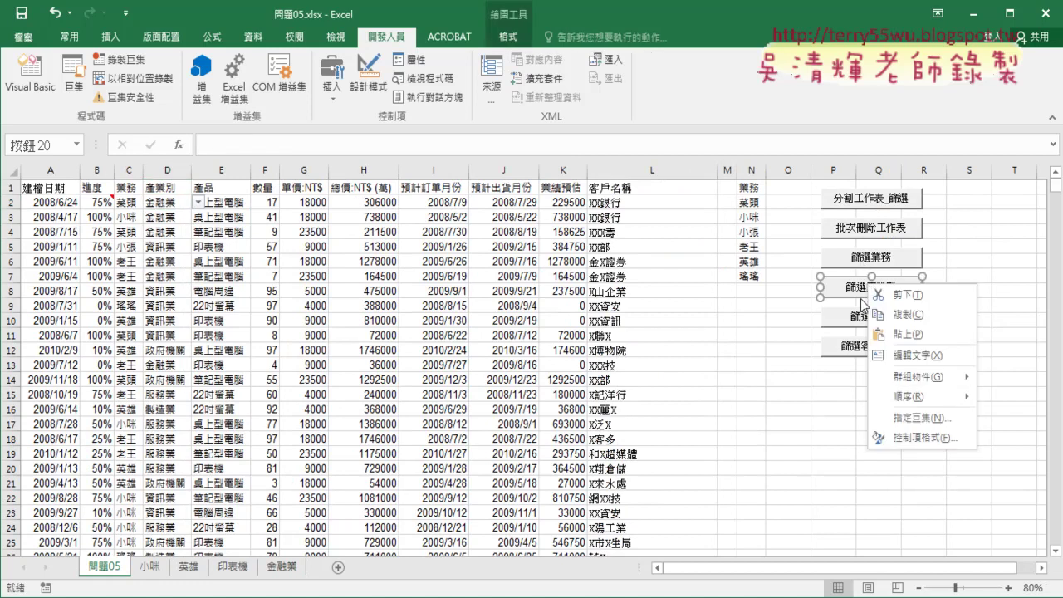
pyautogui.click(922, 418)
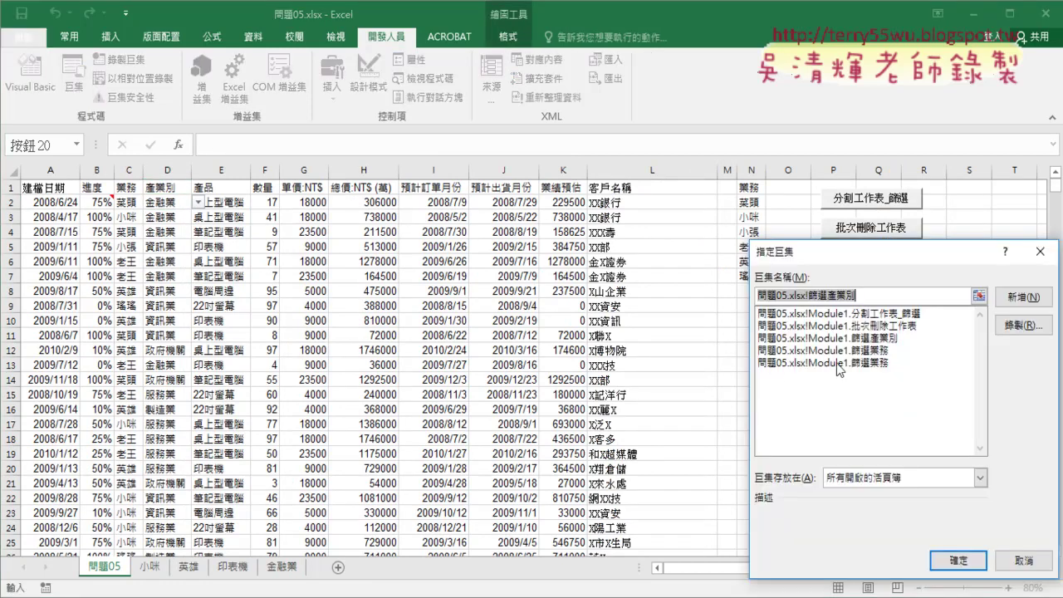
pyautogui.click(881, 338)
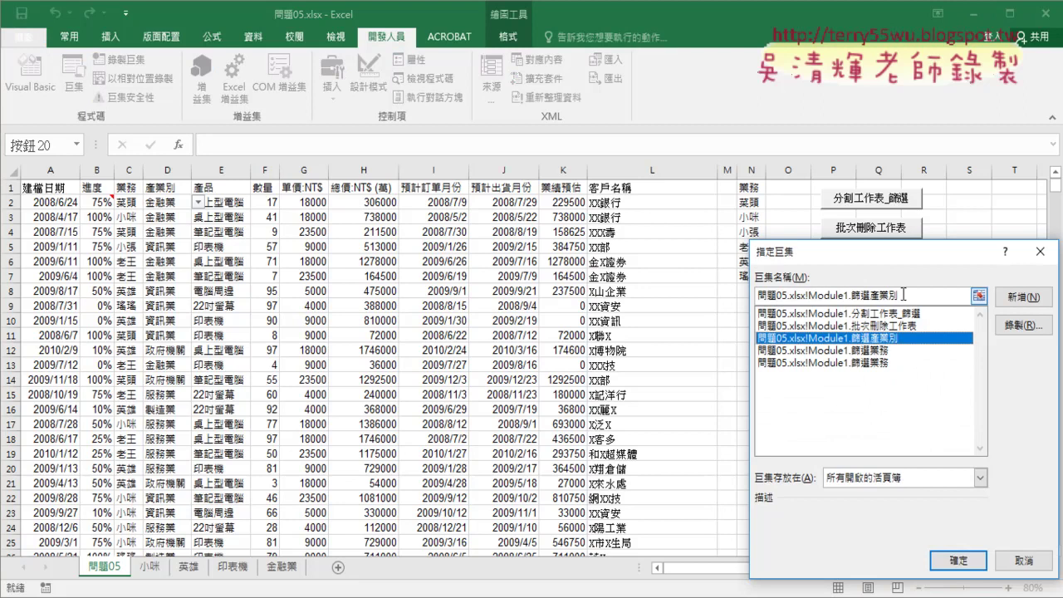
# - Confirm the macro assignment, run the salesperson filter button, and dismiss the ambiguous-name error
pyautogui.click(958, 561)
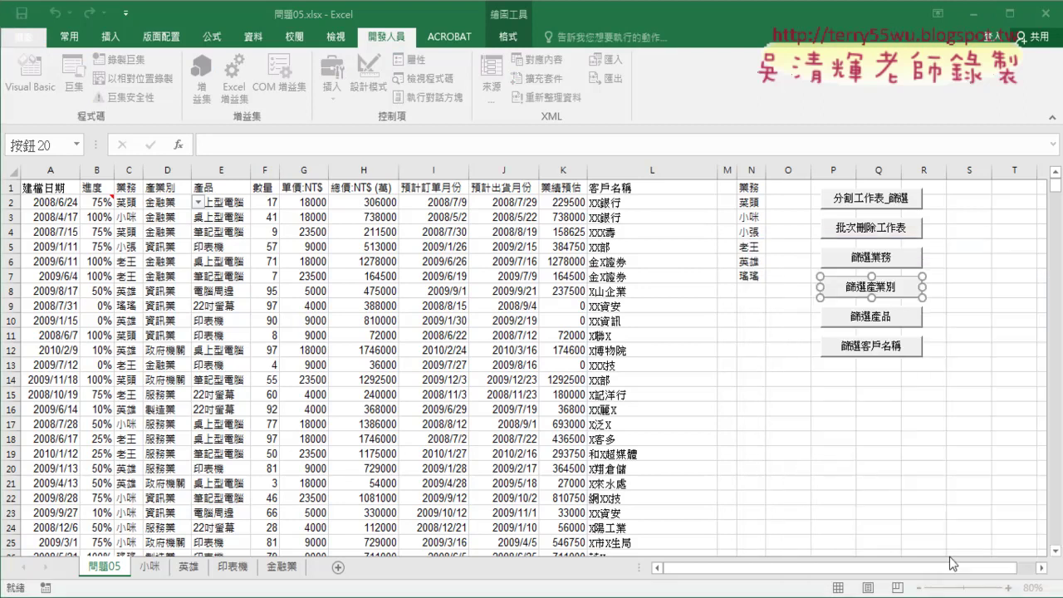
pyautogui.click(878, 468)
pyautogui.click(882, 295)
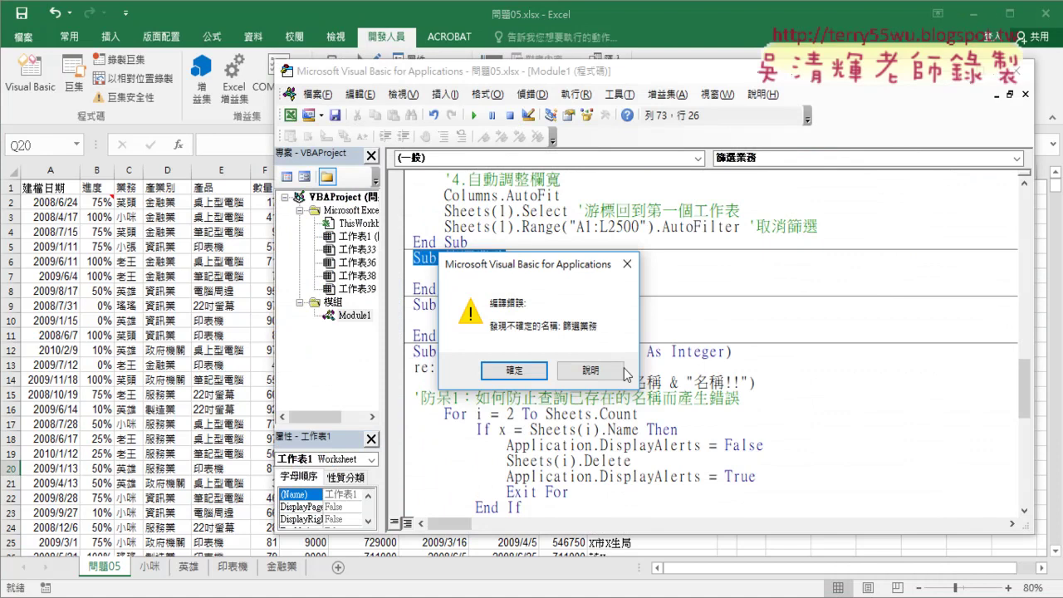
pyautogui.press('Return')
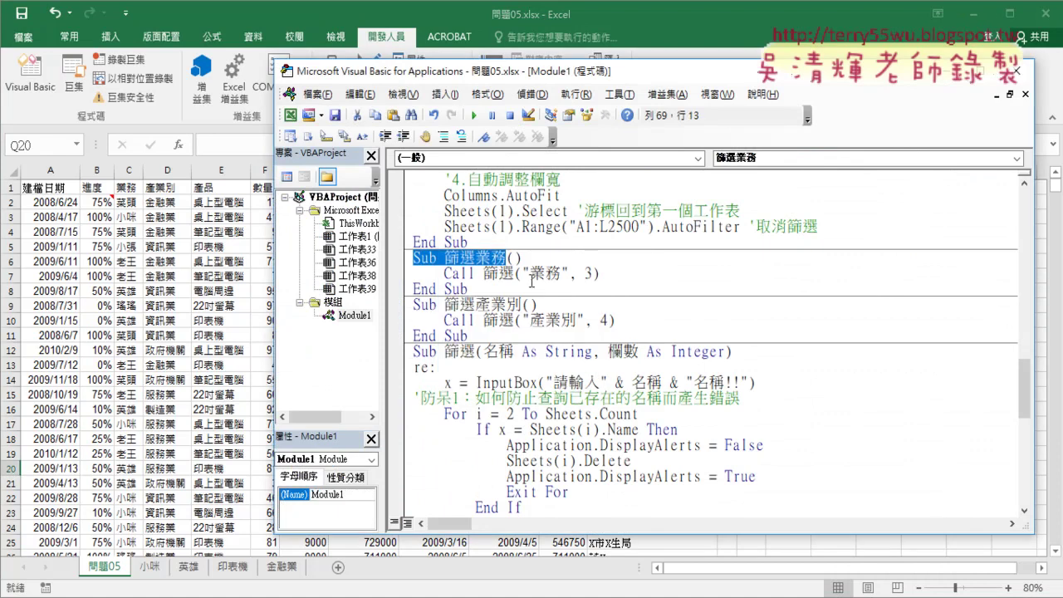
# - Select the old InputBox-based Sub 篩選業務 from its header down to End Sub
pyautogui.scroll(-2, 534, 368)
pyautogui.scroll(1, 535, 368)
pyautogui.scroll(3, 534, 368)
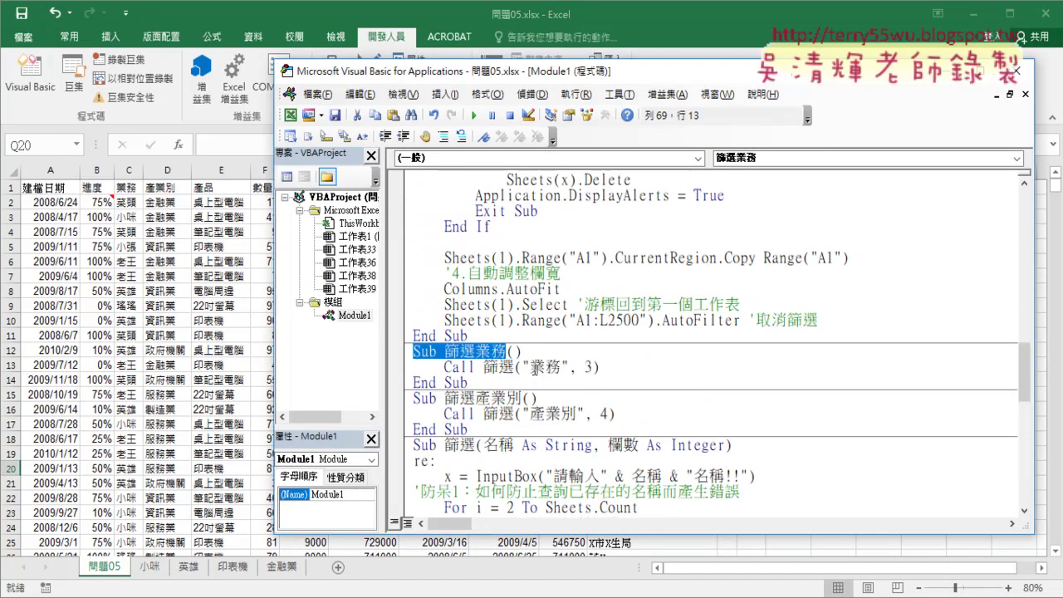
pyautogui.scroll(4, 534, 368)
pyautogui.scroll(6, 535, 368)
pyautogui.scroll(4, 534, 368)
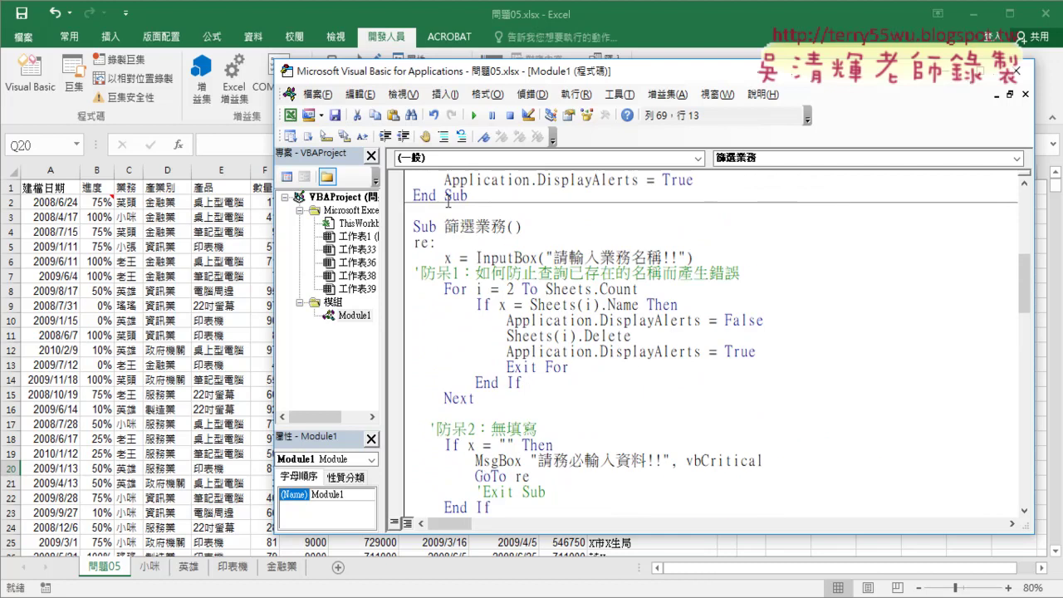
pyautogui.moveTo(416, 209); pyautogui.dragTo(544, 491)
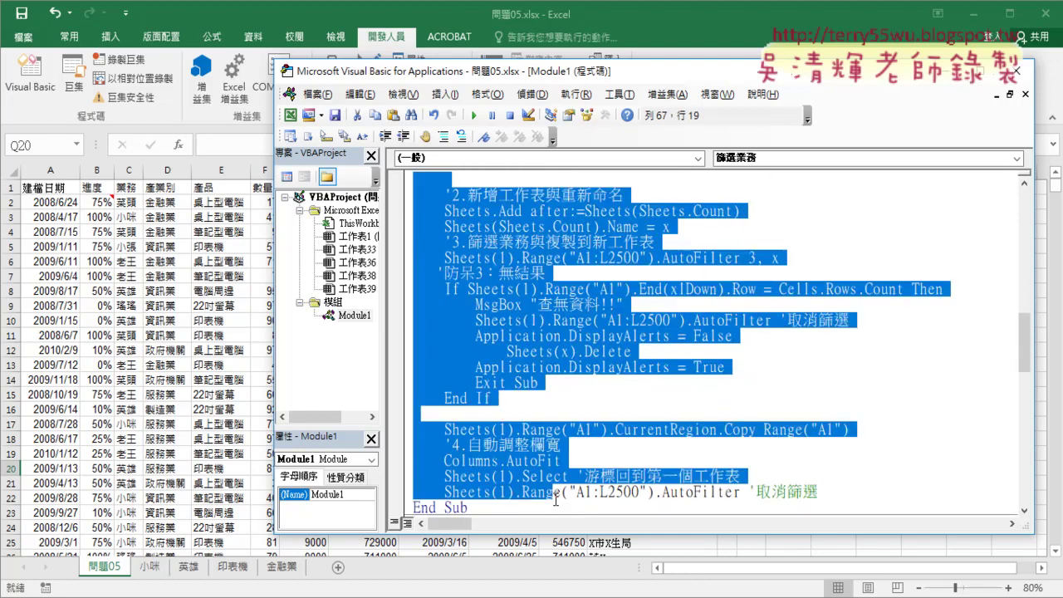
pyautogui.moveTo(548, 474); pyautogui.dragTo(560, 332)
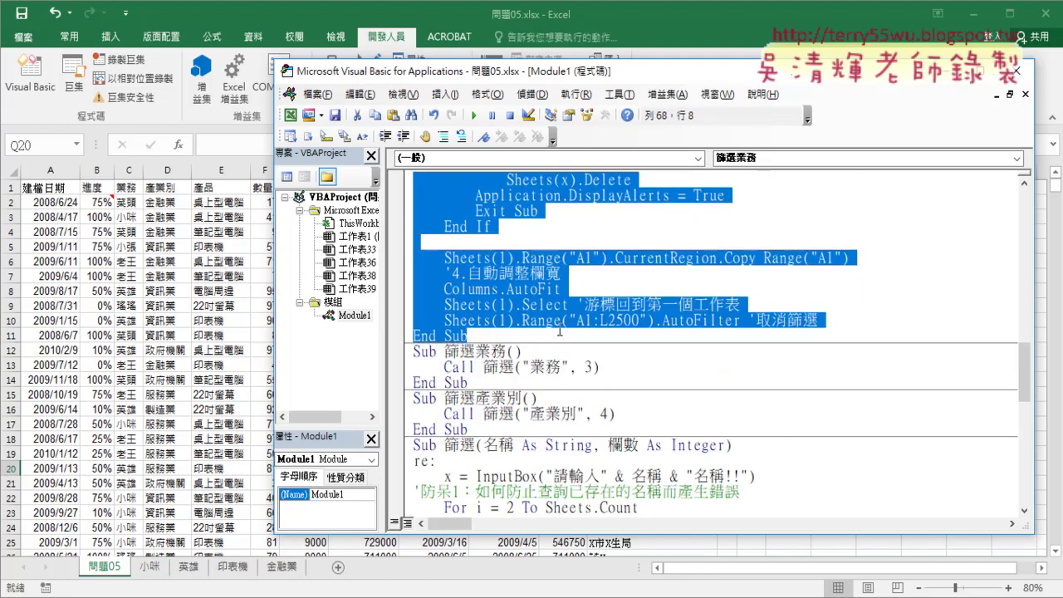
pyautogui.scroll(7, 558, 332)
pyautogui.scroll(4, 557, 331)
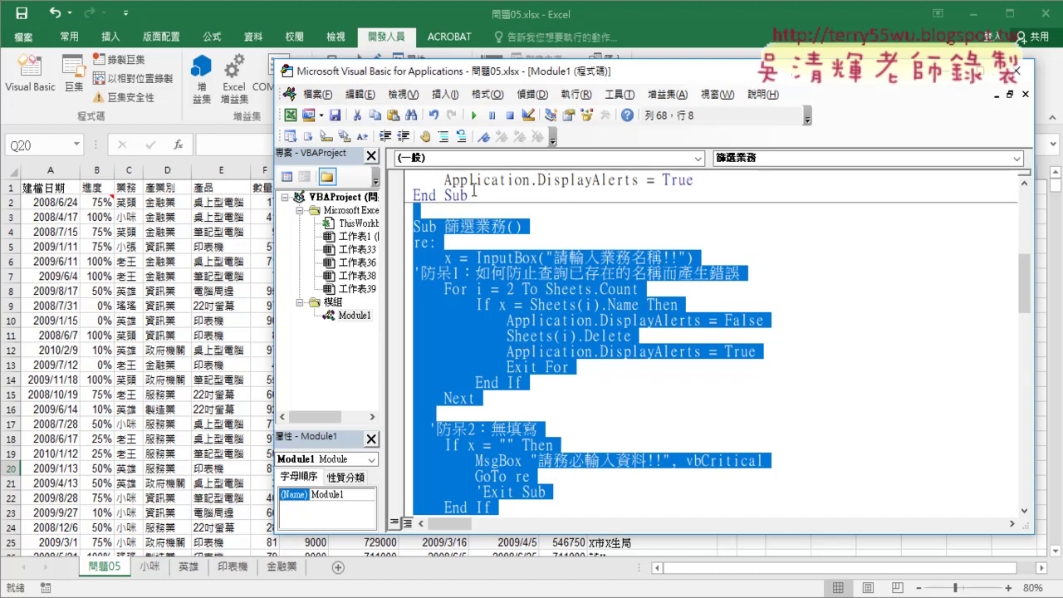
# - Comment out the selected old 篩選業務 sub with Comment Block
pyautogui.rightClick(456, 129)
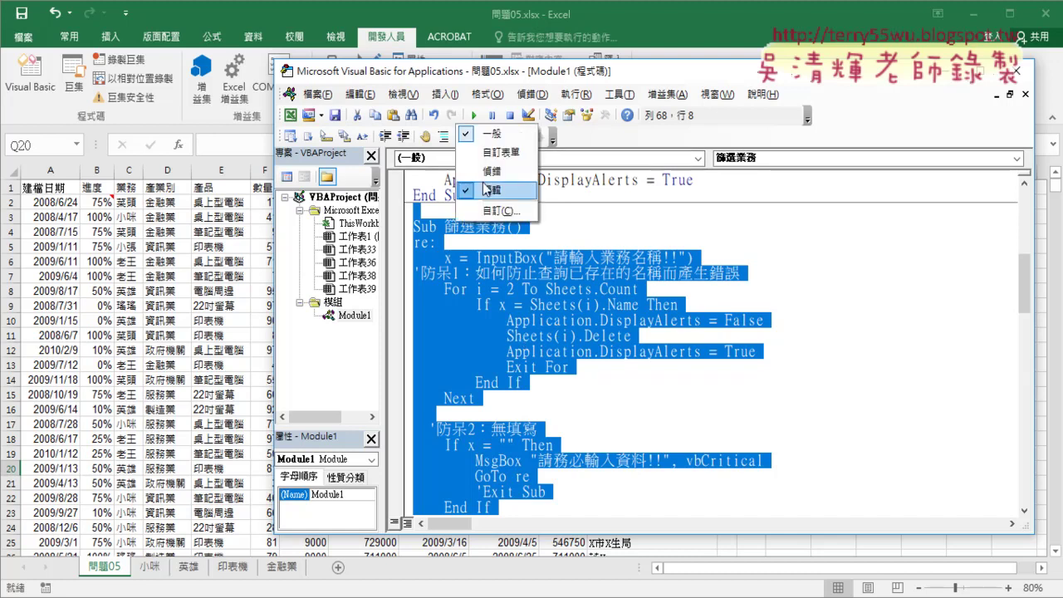
pyautogui.click(593, 147)
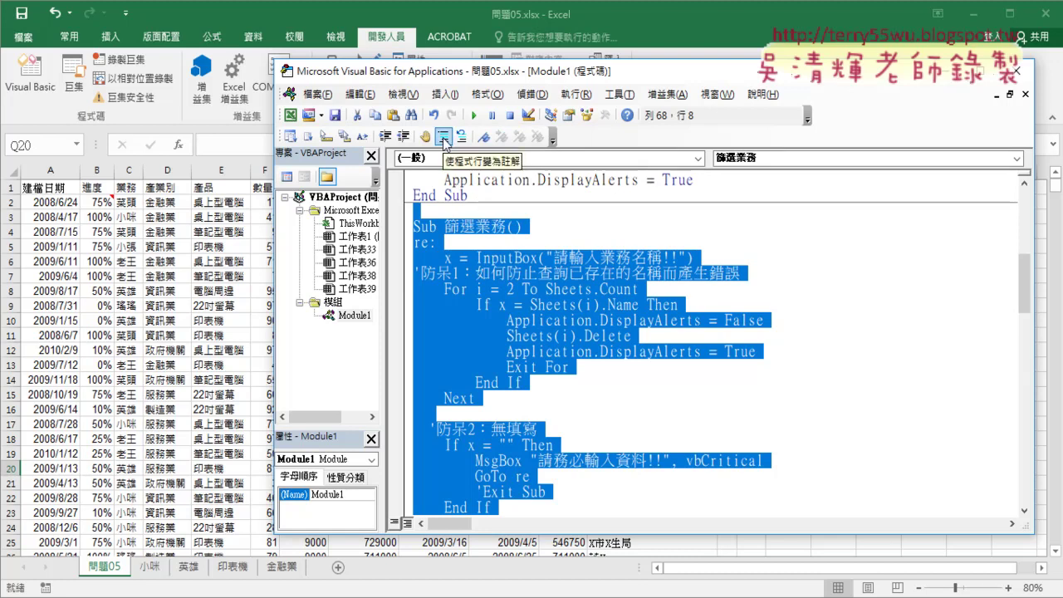
pyautogui.click(445, 137)
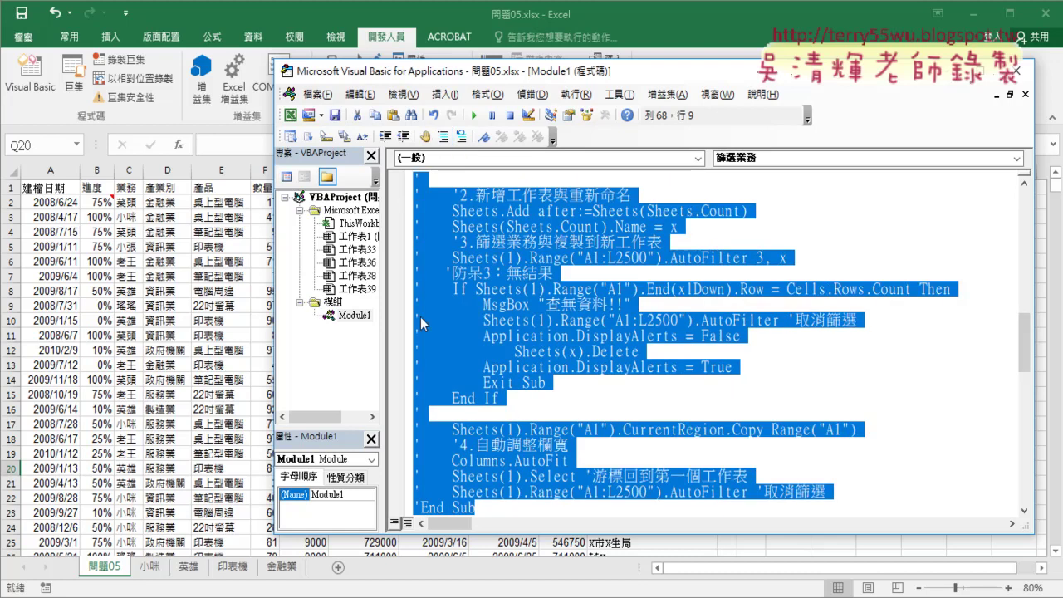
pyautogui.click(457, 309)
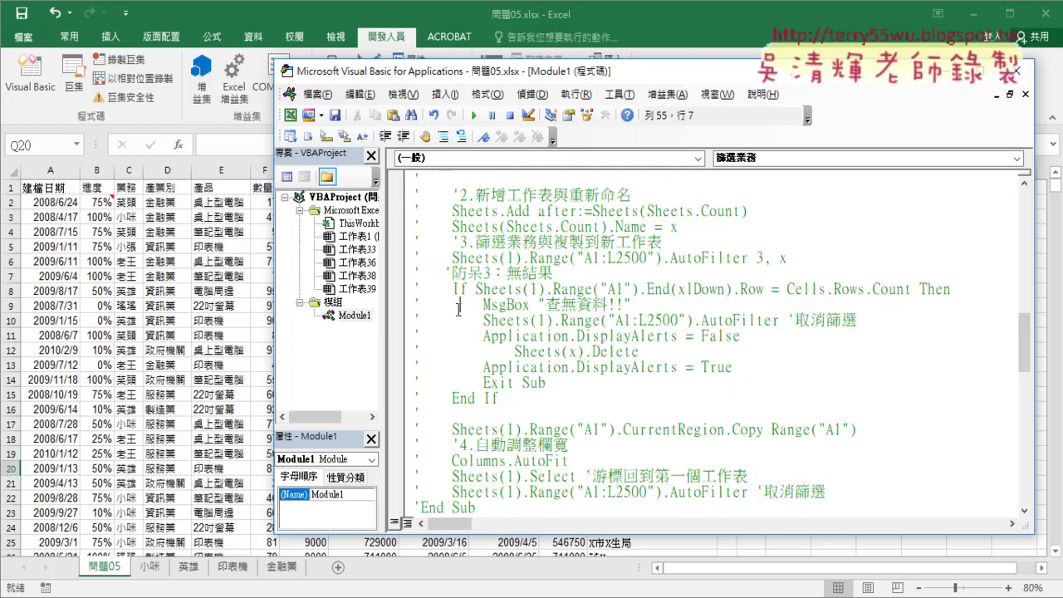
# - Check that every line of the old sub has a ' prefix, then go back to the worksheet
pyautogui.scroll(2, 456, 309)
pyautogui.scroll(2, 457, 309)
pyautogui.scroll(3, 457, 309)
pyautogui.scroll(1, 458, 309)
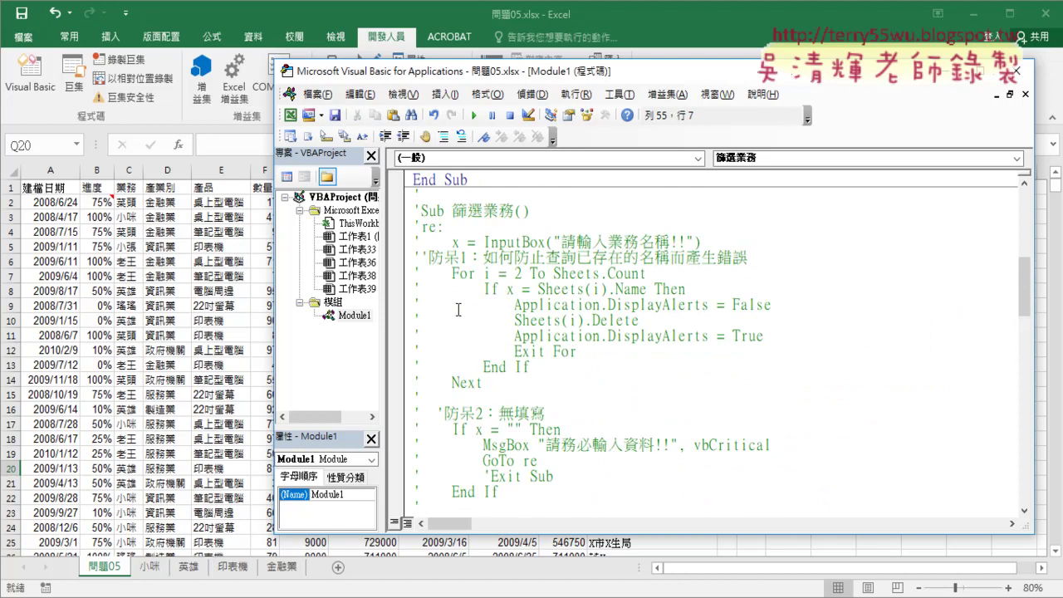
pyautogui.click(417, 195)
pyautogui.moveTo(417, 195); pyautogui.dragTo(528, 52)
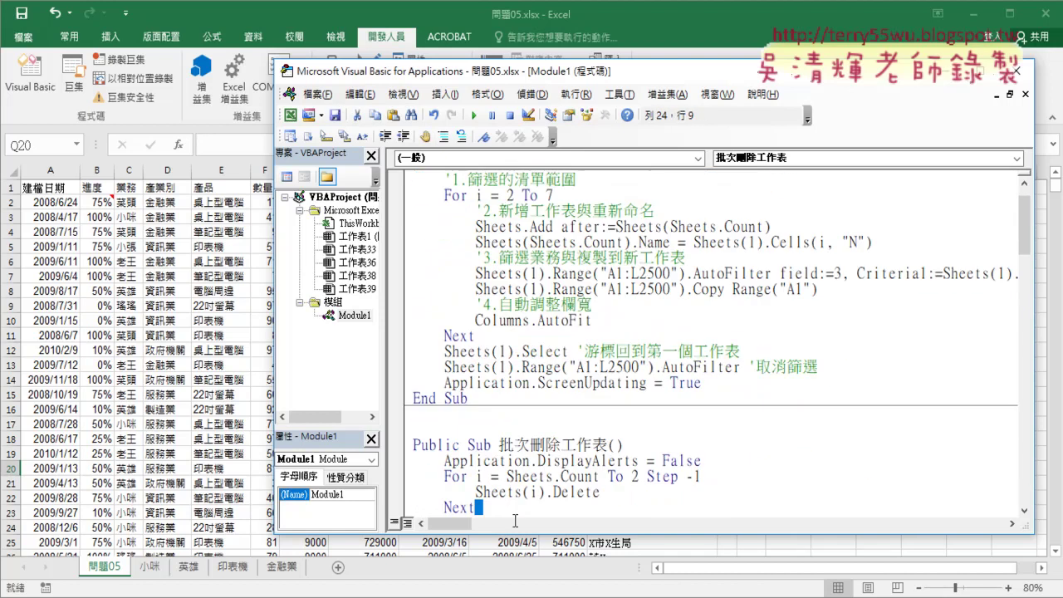
pyautogui.moveTo(528, 52)
pyautogui.mouseDown()
pyautogui.moveTo(528, 502)
pyautogui.moveTo(515, 383)
pyautogui.mouseUp()
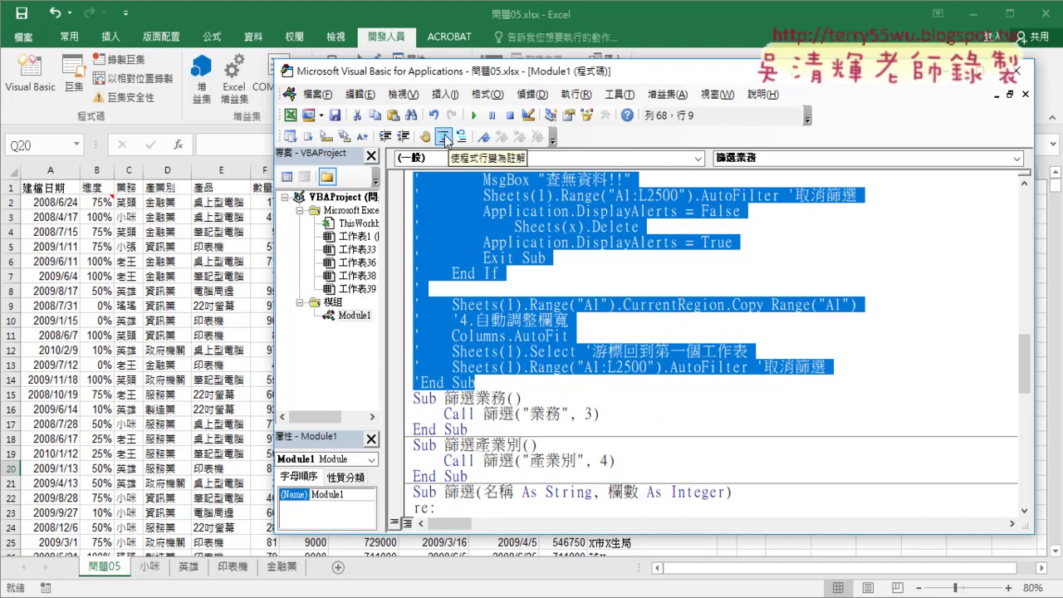
pyautogui.click(534, 288)
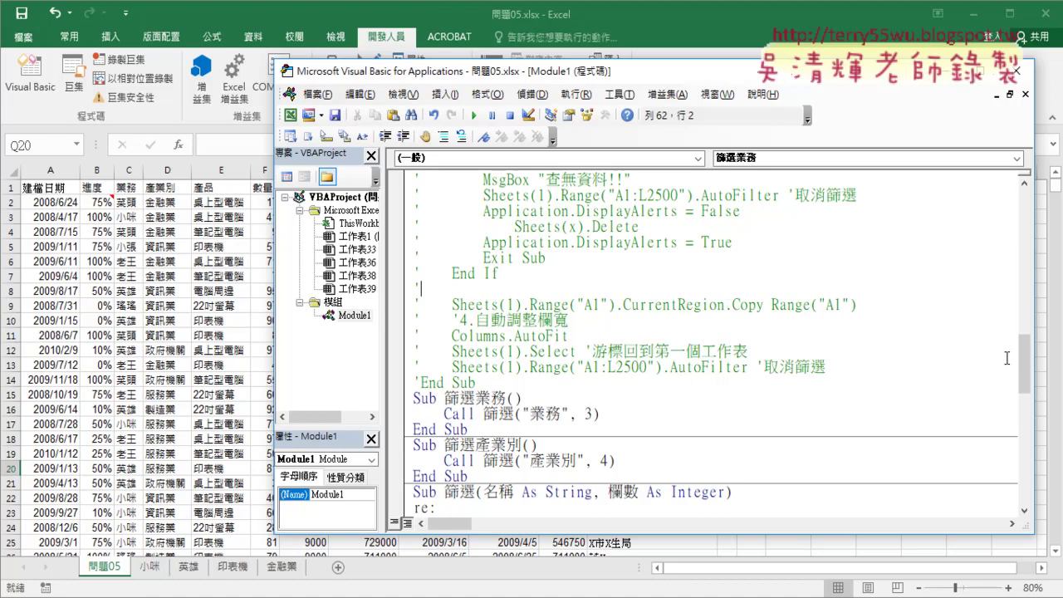
pyautogui.click(1041, 355)
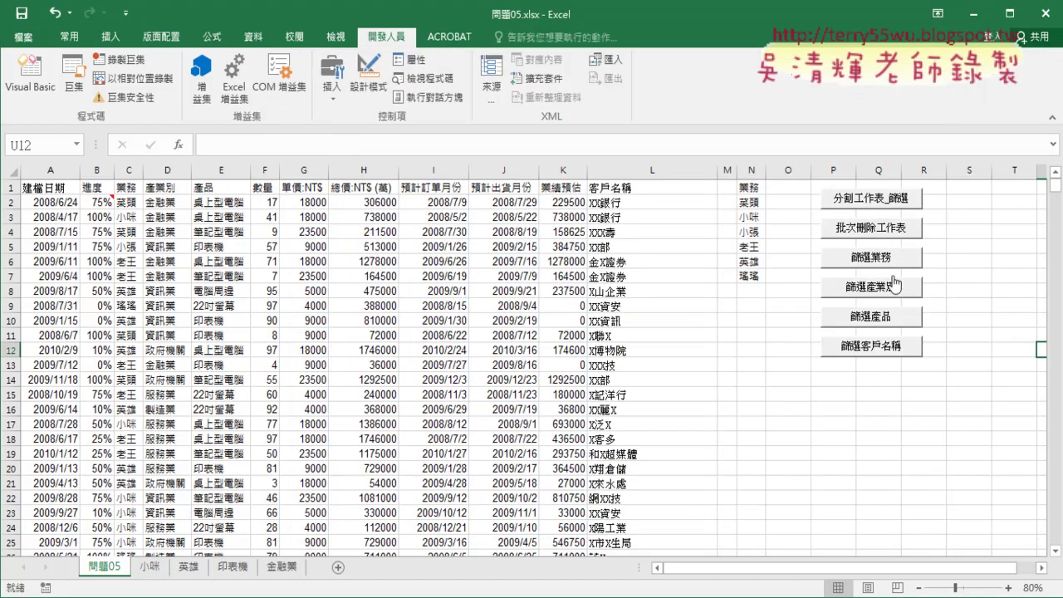
# - Copy the industry name 資訊業 from cell D10
pyautogui.click(167, 326)
pyautogui.doubleClick(225, 145)
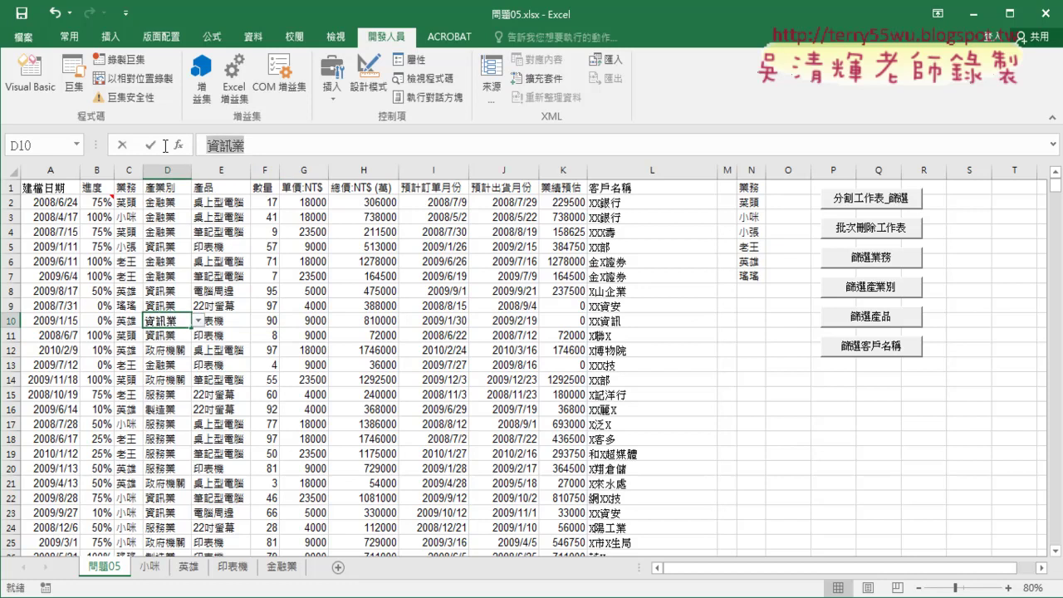
pyautogui.click(122, 144)
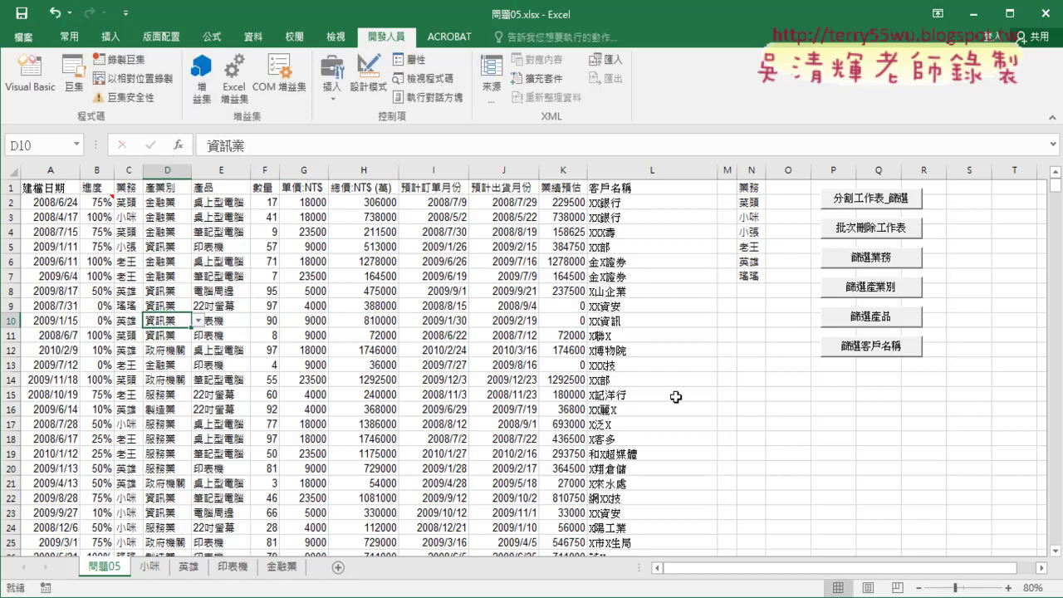
pyautogui.click(665, 409)
# - Run the 篩選產業別 button with 資訊業 pasted into the InputBox and open the new 資訊業 sheet
pyautogui.click(864, 293)
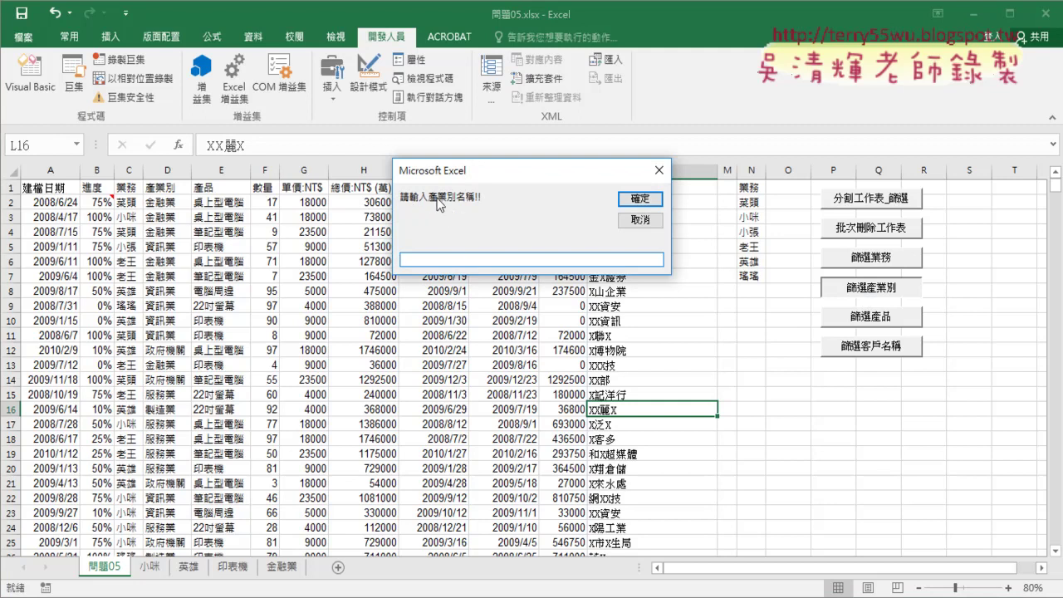
pyautogui.rightClick(445, 260)
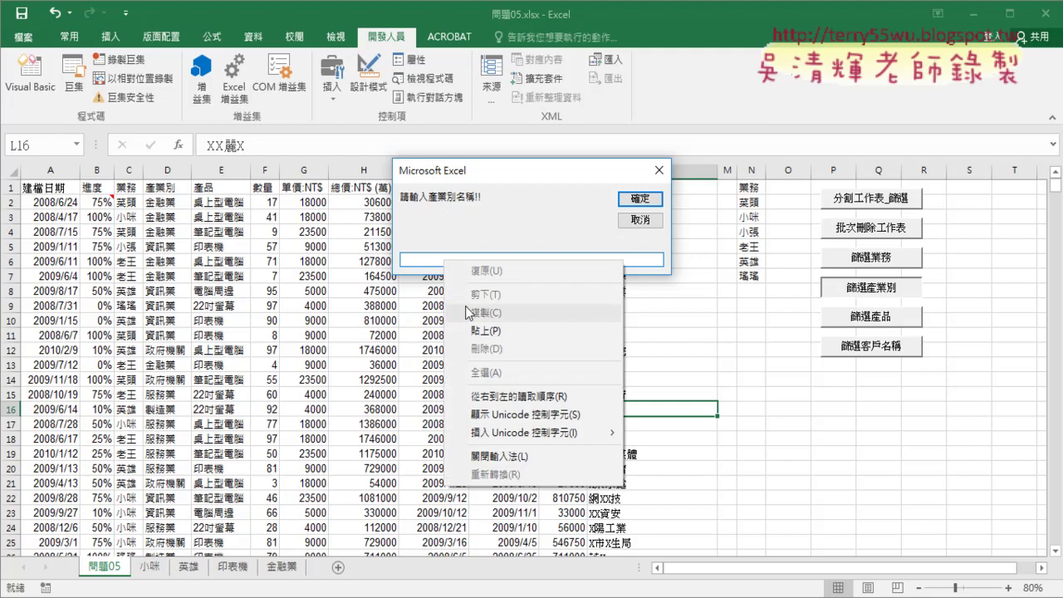
pyautogui.click(531, 331)
pyautogui.click(651, 201)
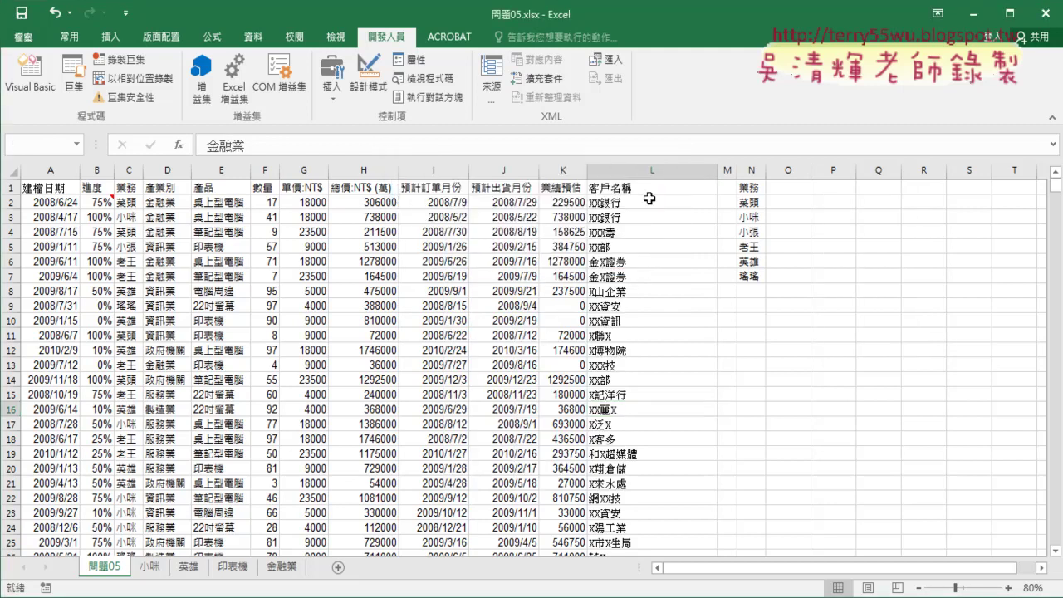
pyautogui.click(334, 567)
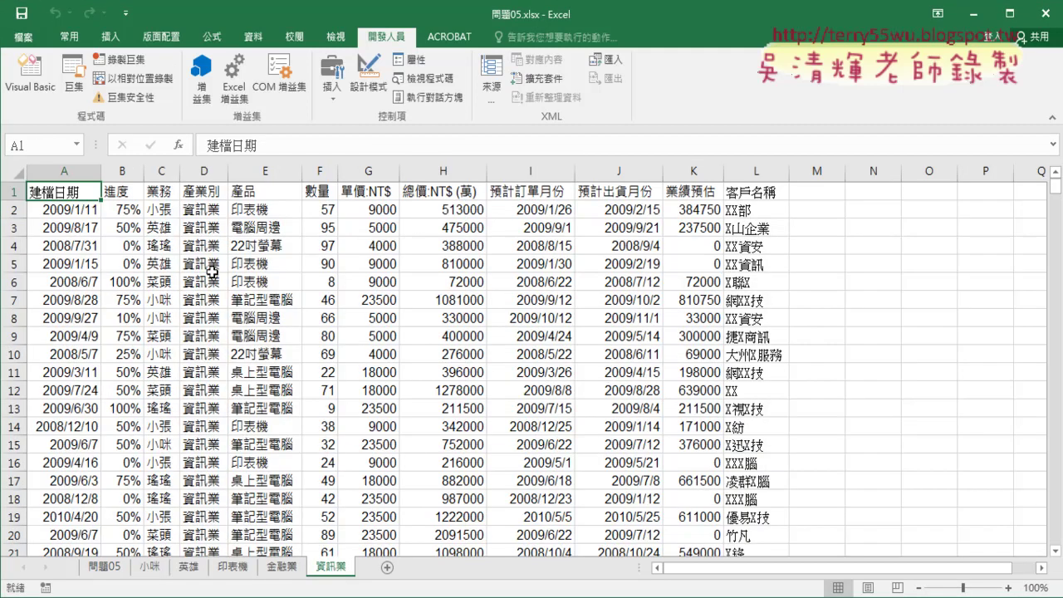
# - Select column D on the 資訊業 sheet to read its 450-entry count in the status bar
pyautogui.click(193, 171)
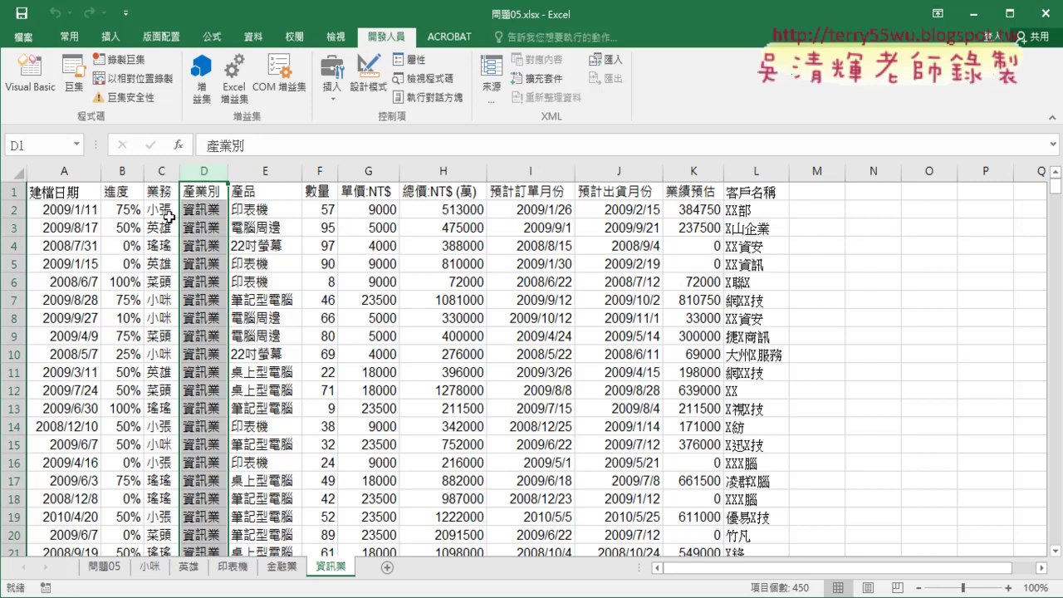
# - In the 篩選 sub, highlight the Cells.Rows.Count check and the 2500 in Range("A1:L2500")
pyautogui.click(46, 90)
pyautogui.scroll(-2, 644, 424)
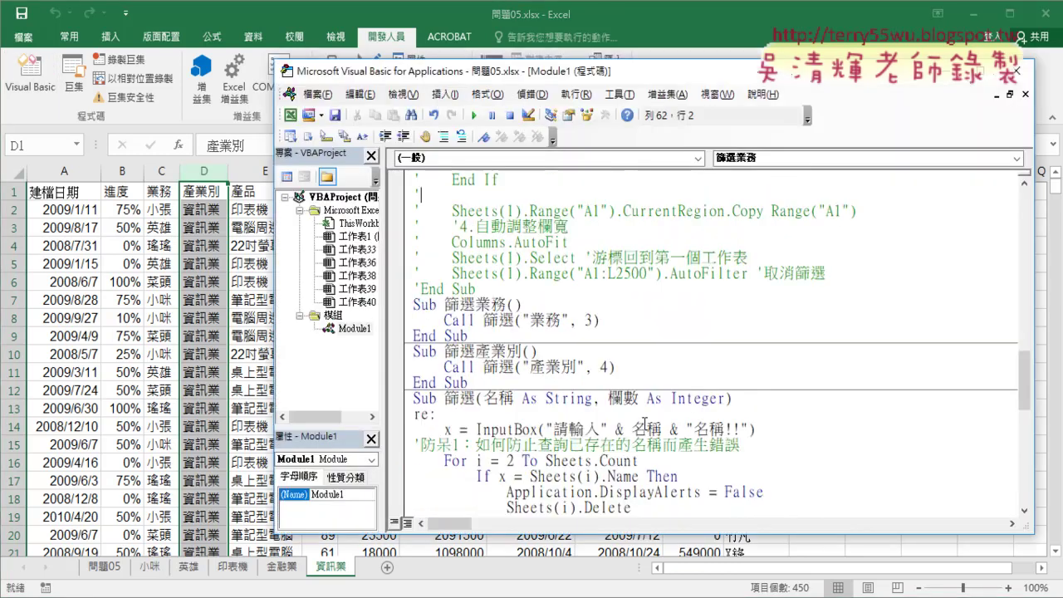
pyautogui.scroll(-1, 644, 423)
pyautogui.scroll(-4, 644, 424)
pyautogui.scroll(-4, 645, 423)
pyautogui.scroll(-2, 645, 424)
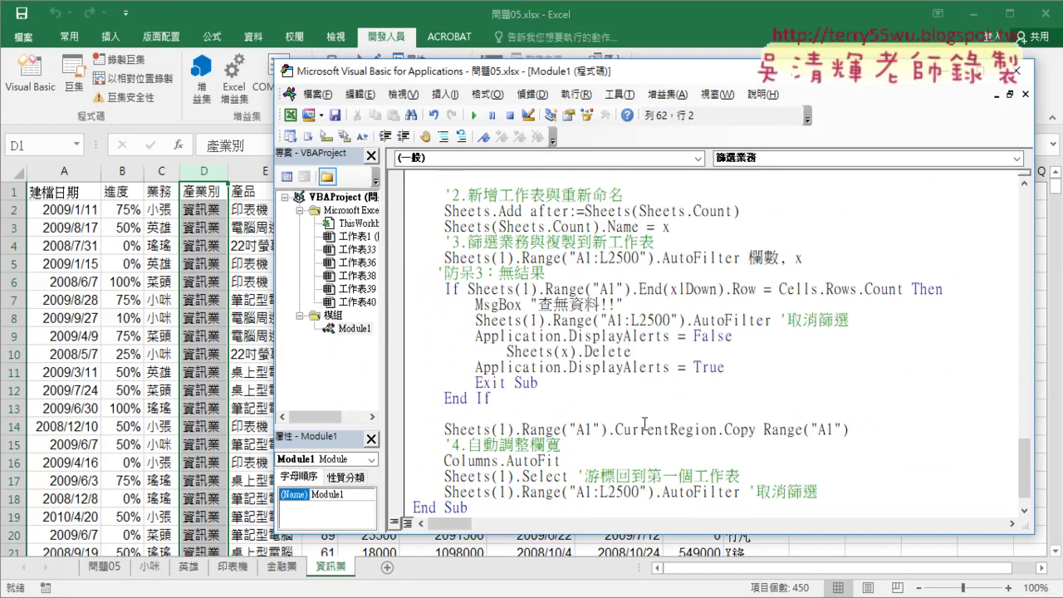
pyautogui.moveTo(780, 289); pyautogui.dragTo(904, 290)
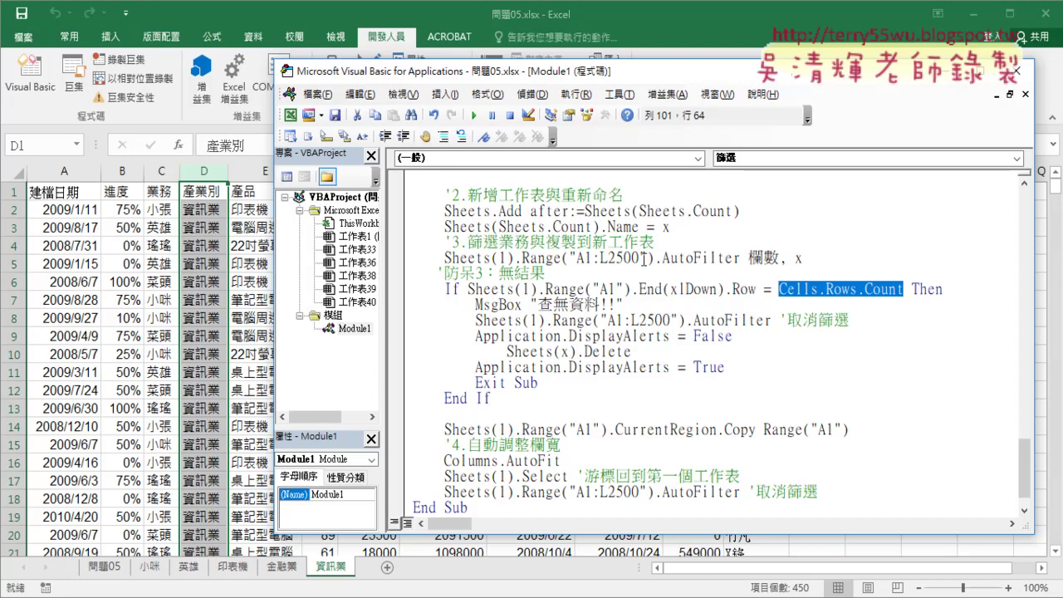
pyautogui.moveTo(640, 258); pyautogui.dragTo(607, 259)
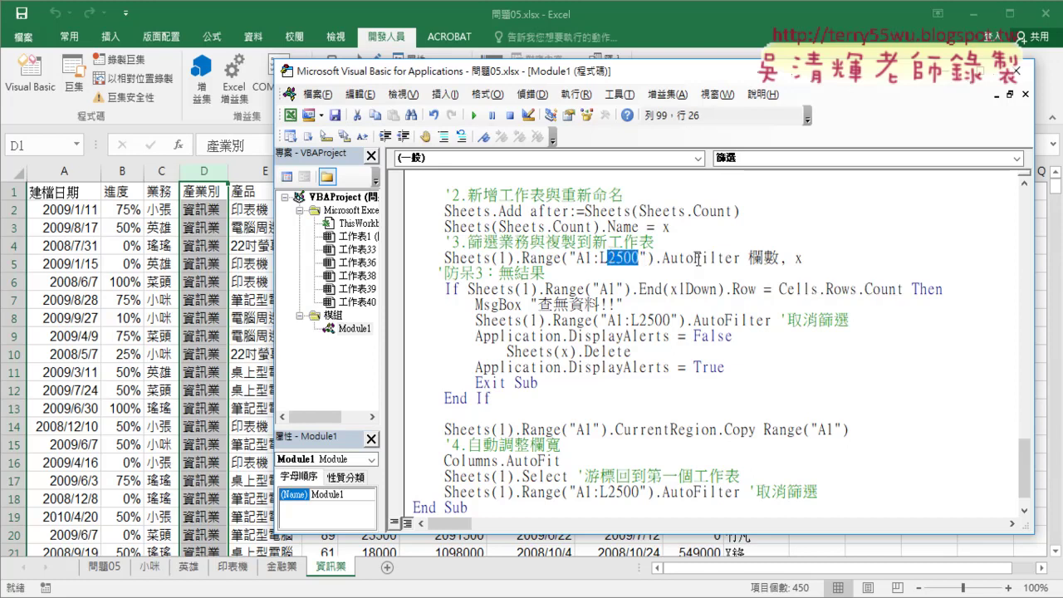